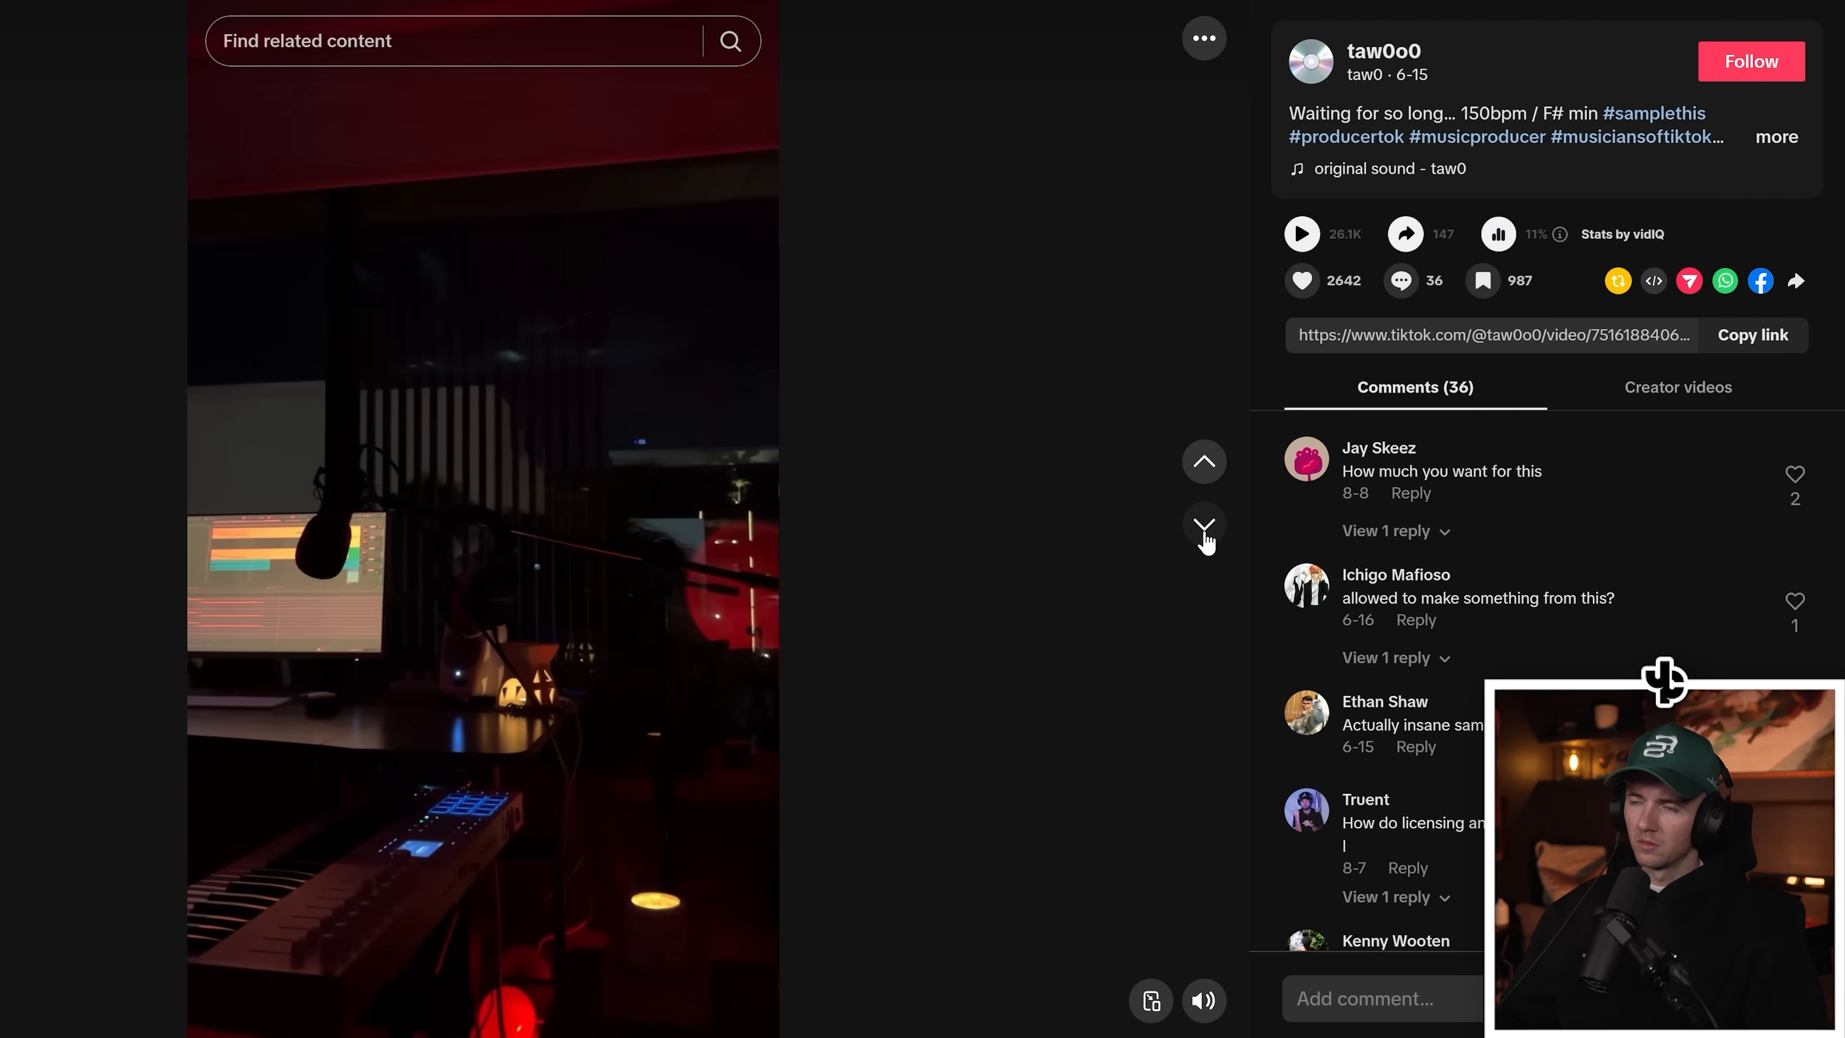
Step: Browse TikTok videos and recordings to find a loop to sample
{"action": "left_click", "coordinate": [1205, 525]}
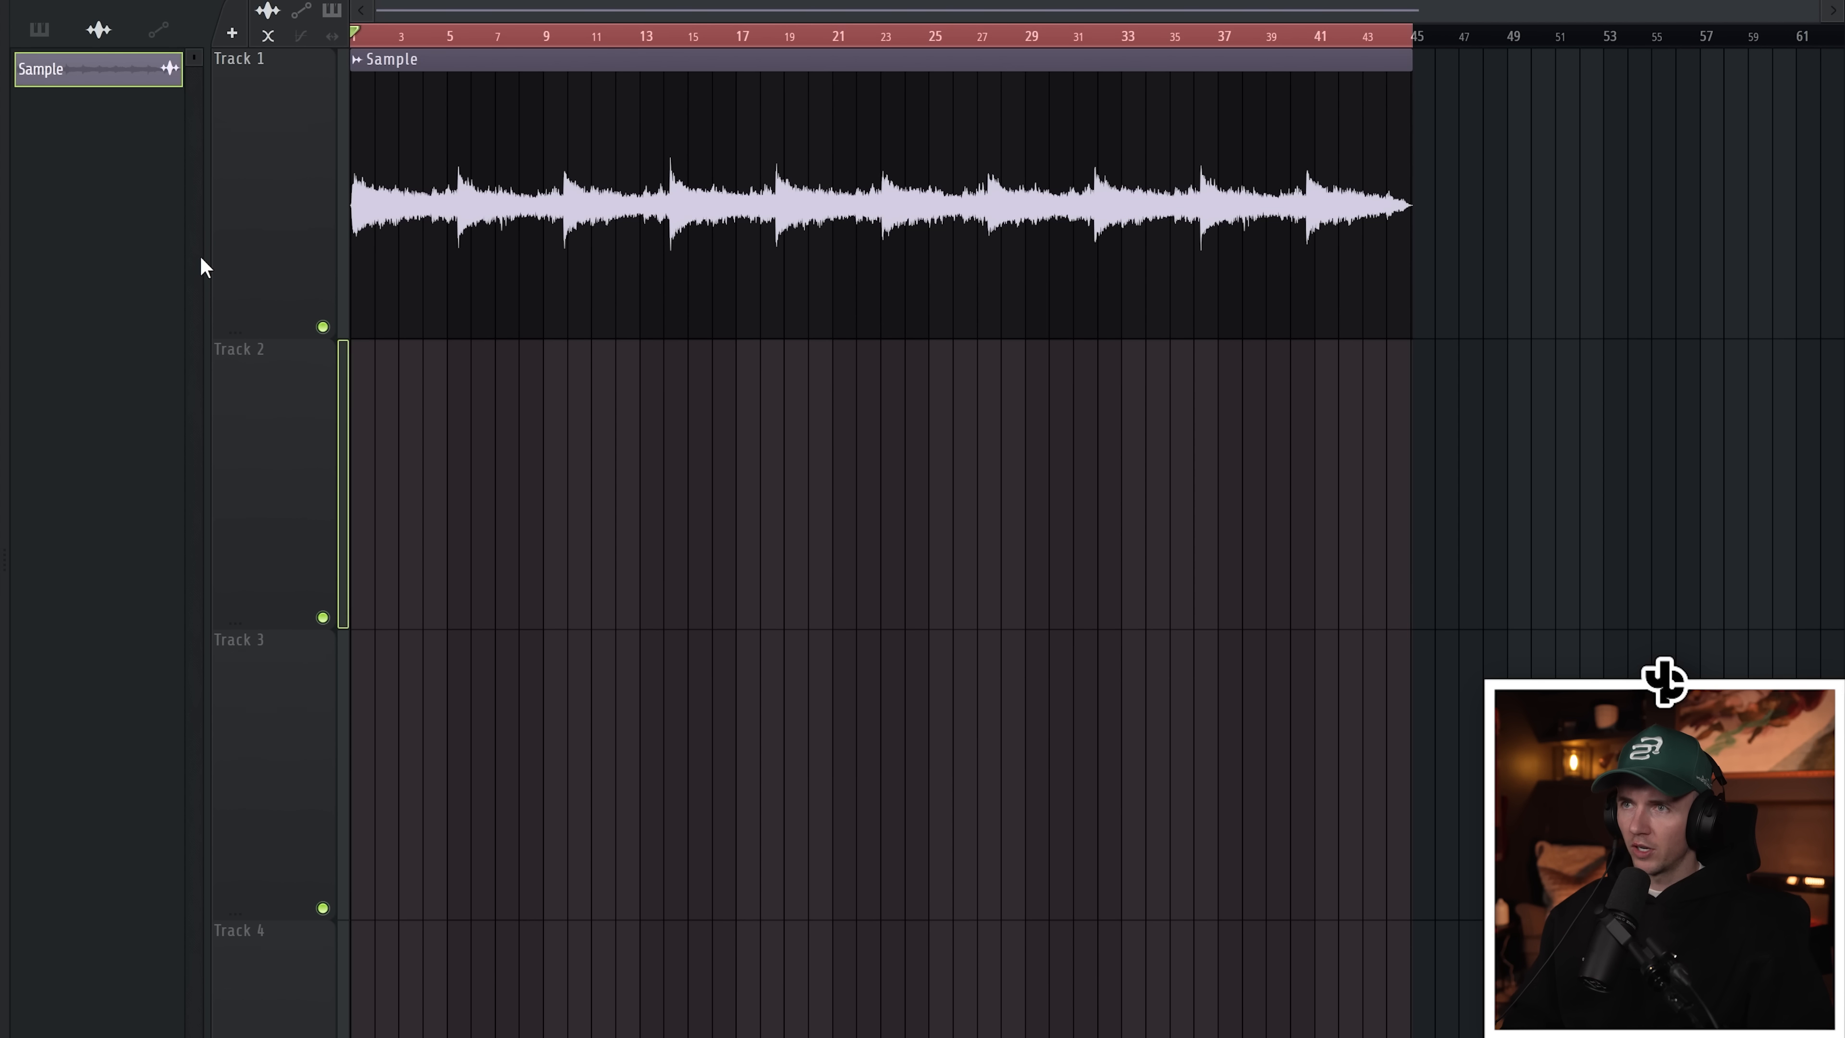
{"action": "scroll", "coordinate": [313, 272], "scroll_direction": "up", "scroll_amount": 6}
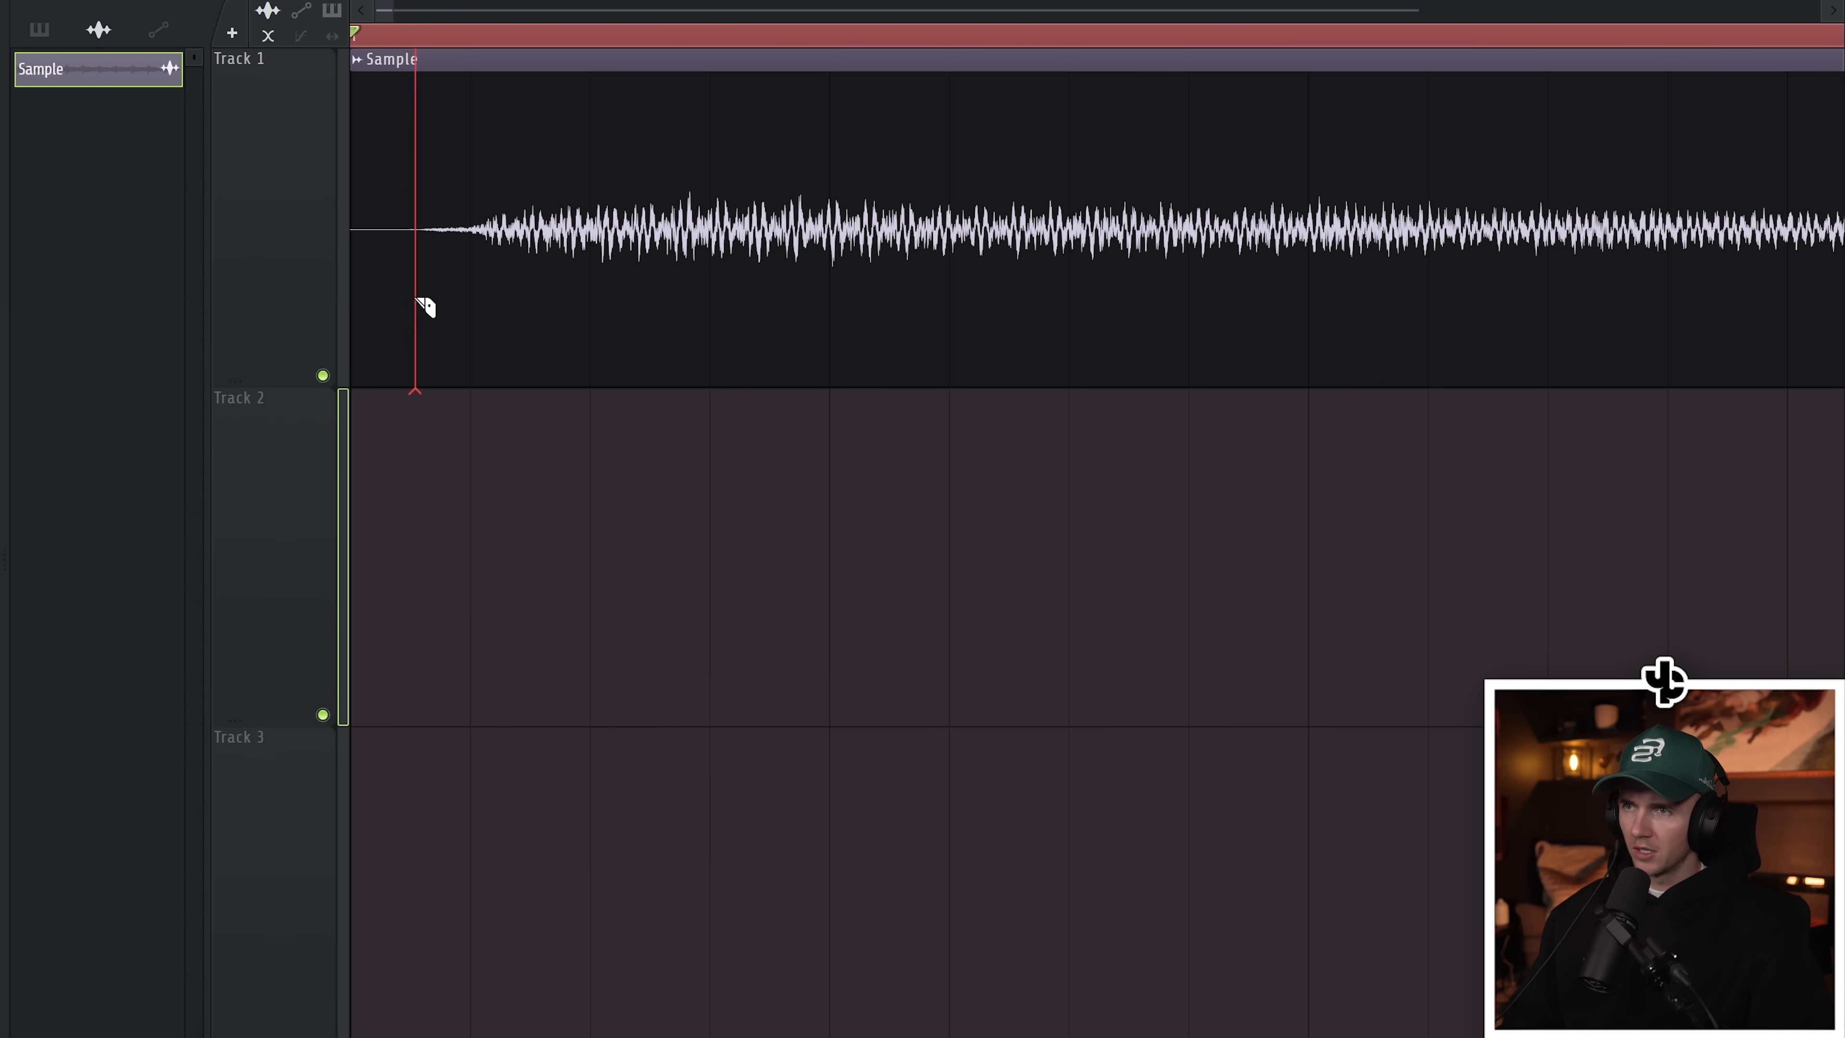
Step: Open the tempo tapper and tap along with the sample to set the project tempo
{"action": "scroll", "coordinate": [478, 141], "scroll_direction": "right", "scroll_amount": 1}
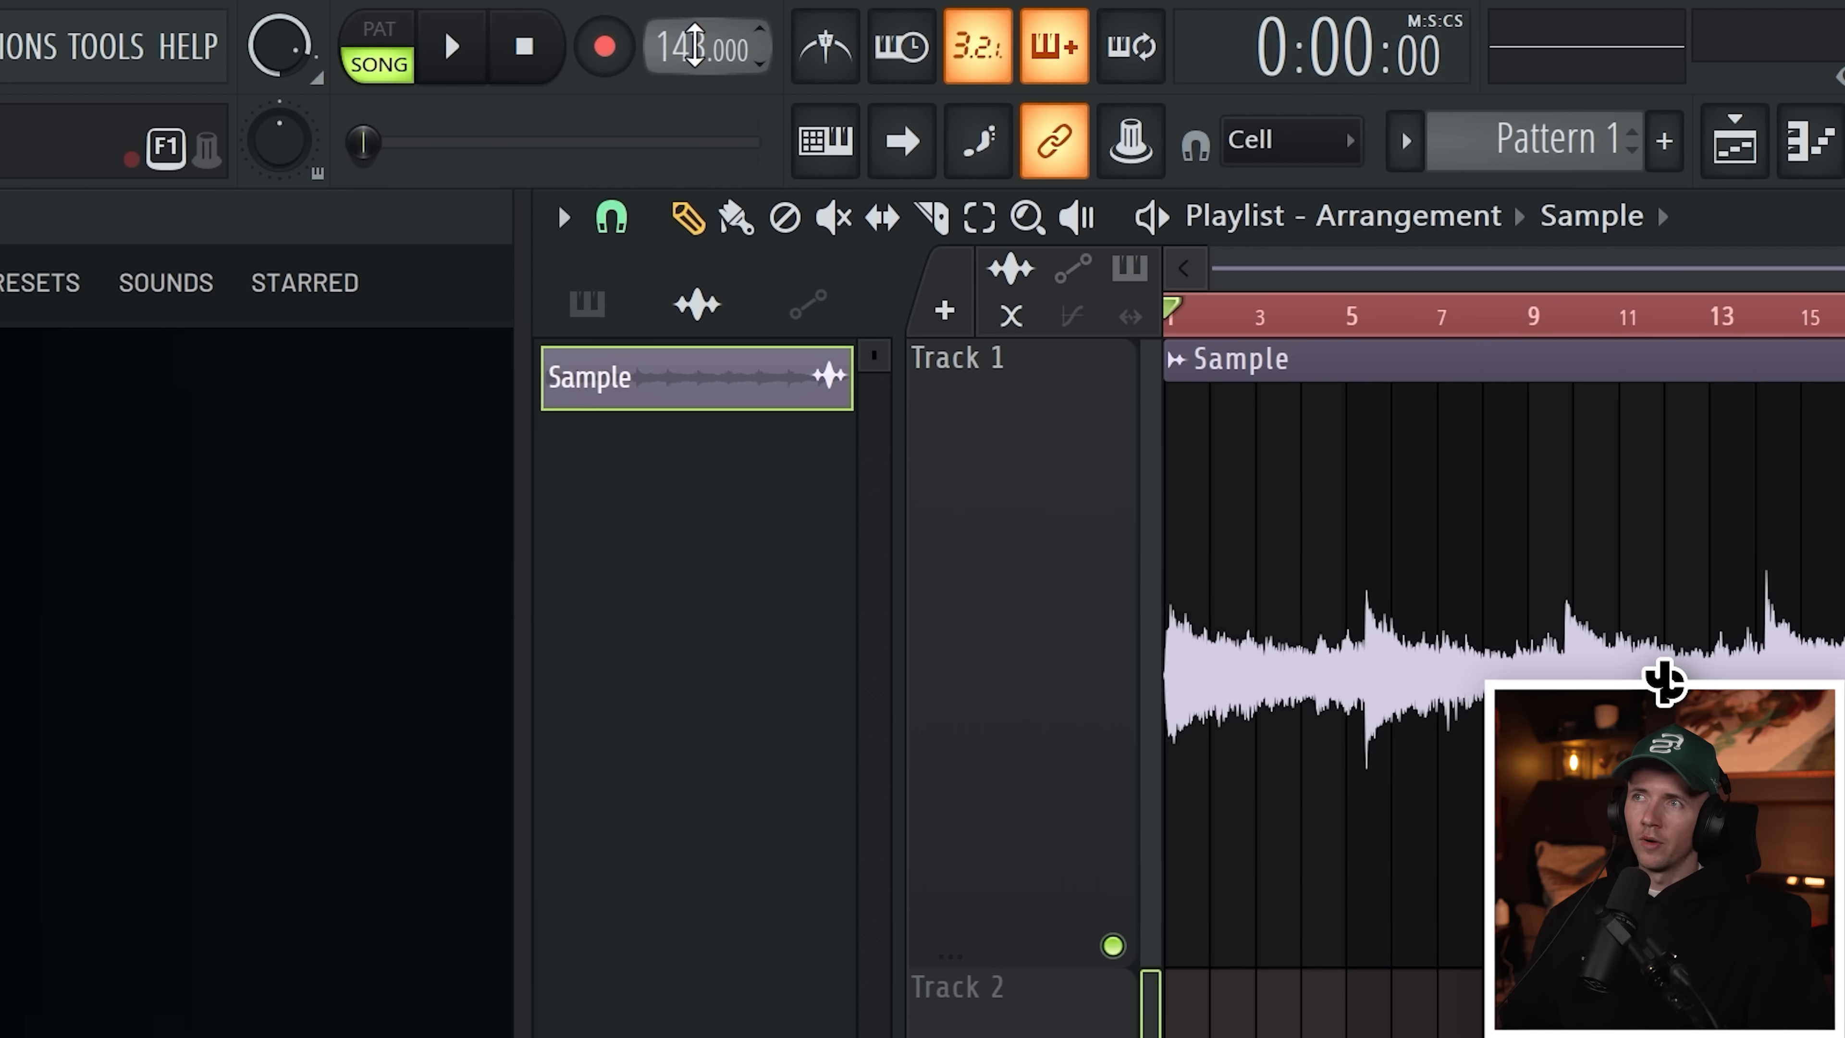
{"action": "right_click", "coordinate": [693, 49]}
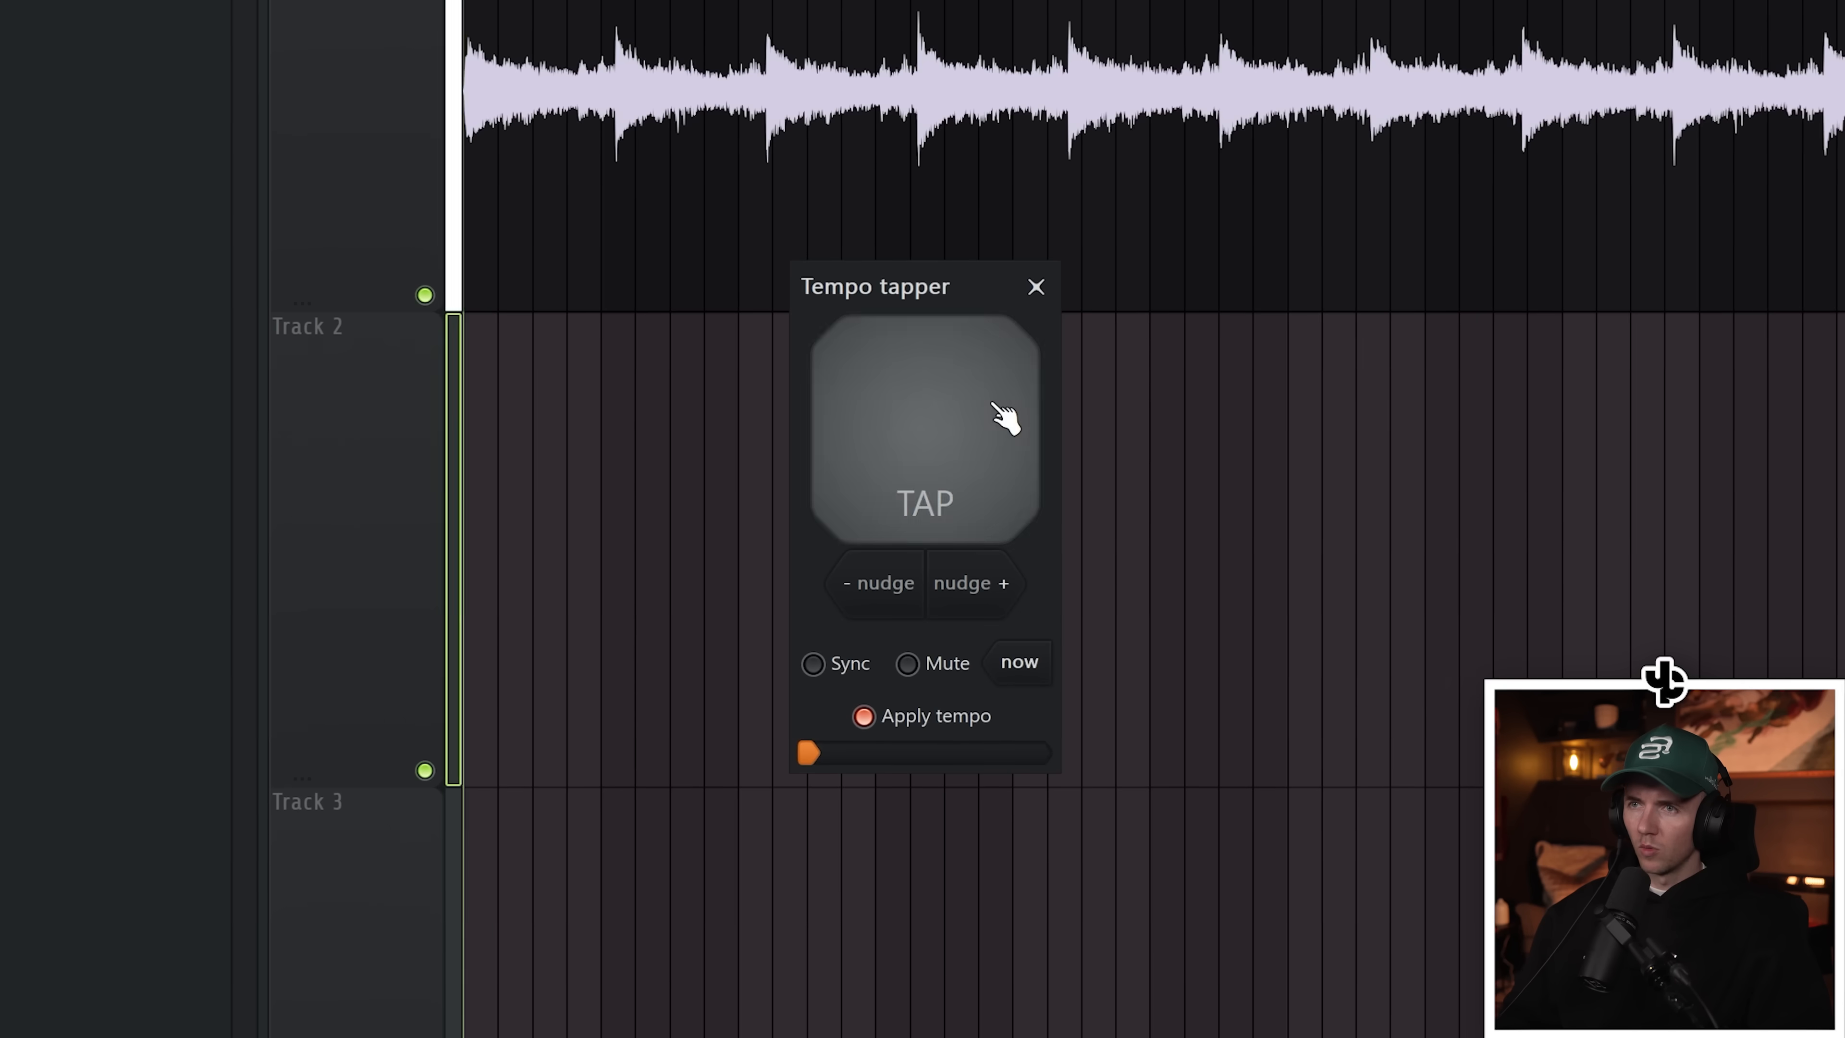
{"action": "left_click", "coordinate": [999, 430]}
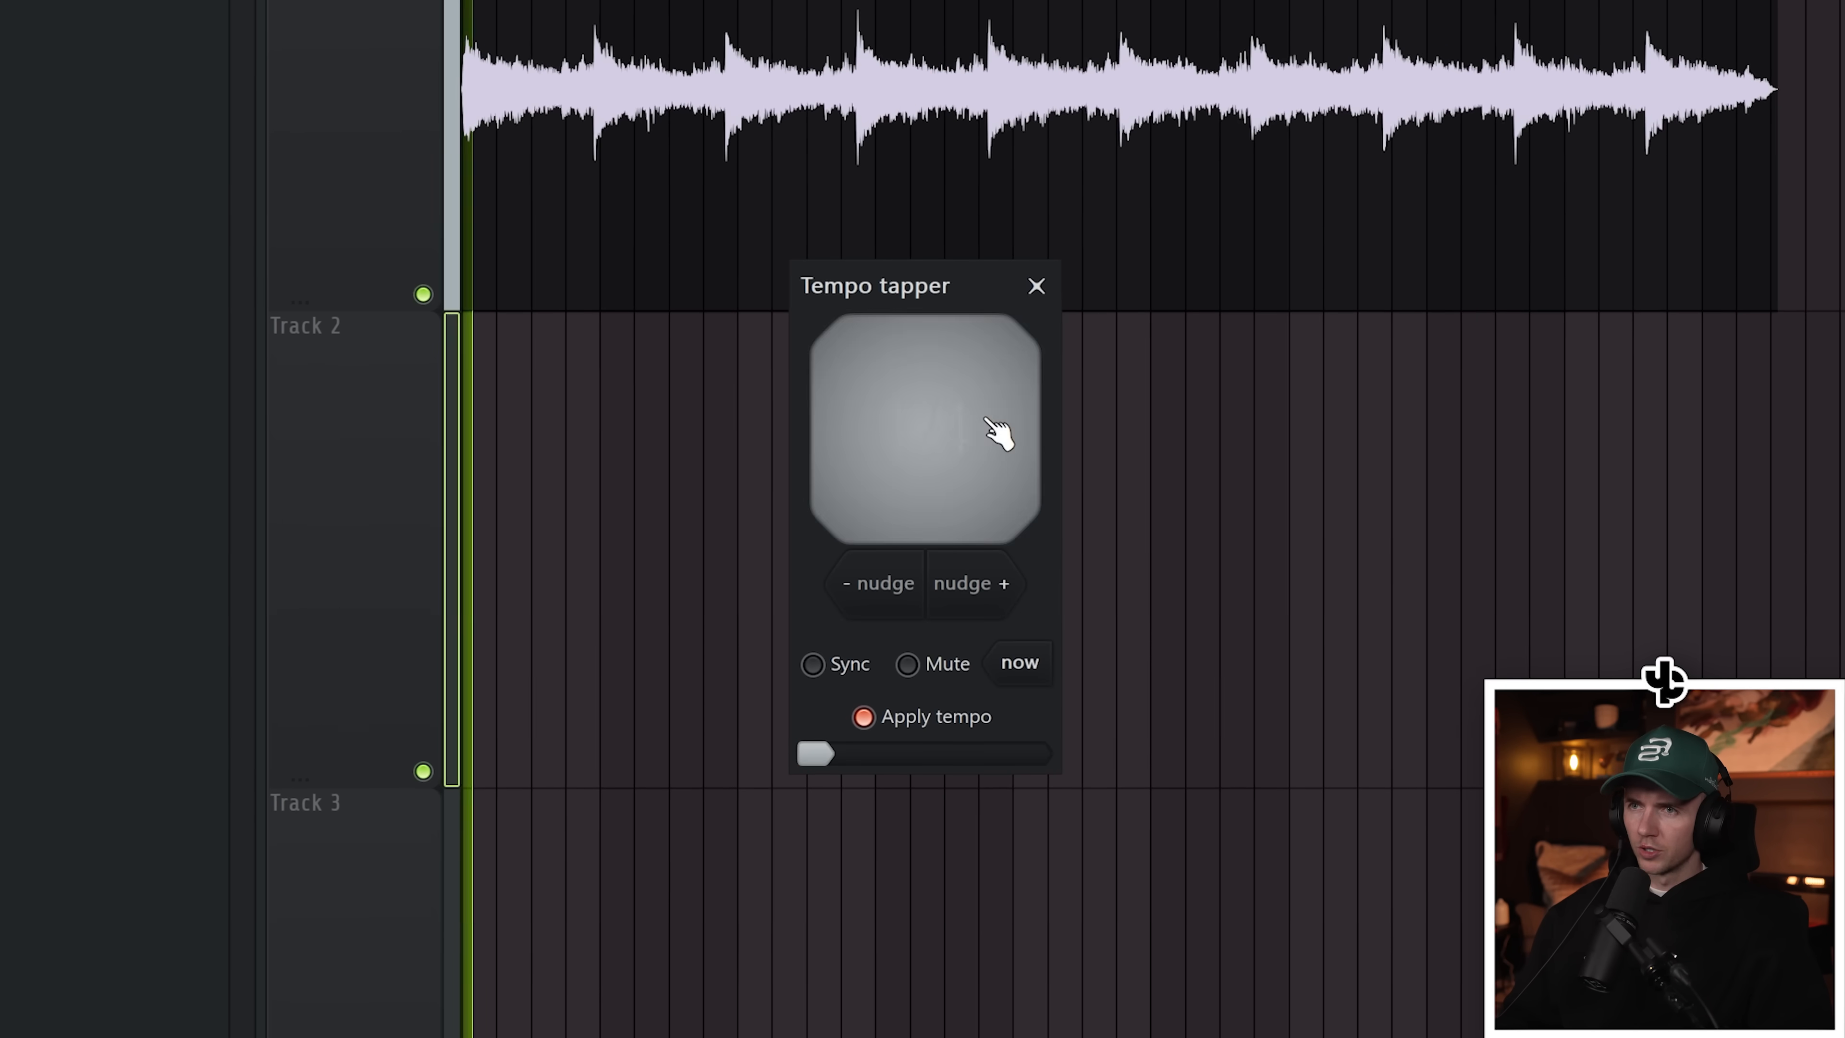
{"action": "left_click", "coordinate": [999, 432]}
{"action": "left_click", "coordinate": [999, 431]}
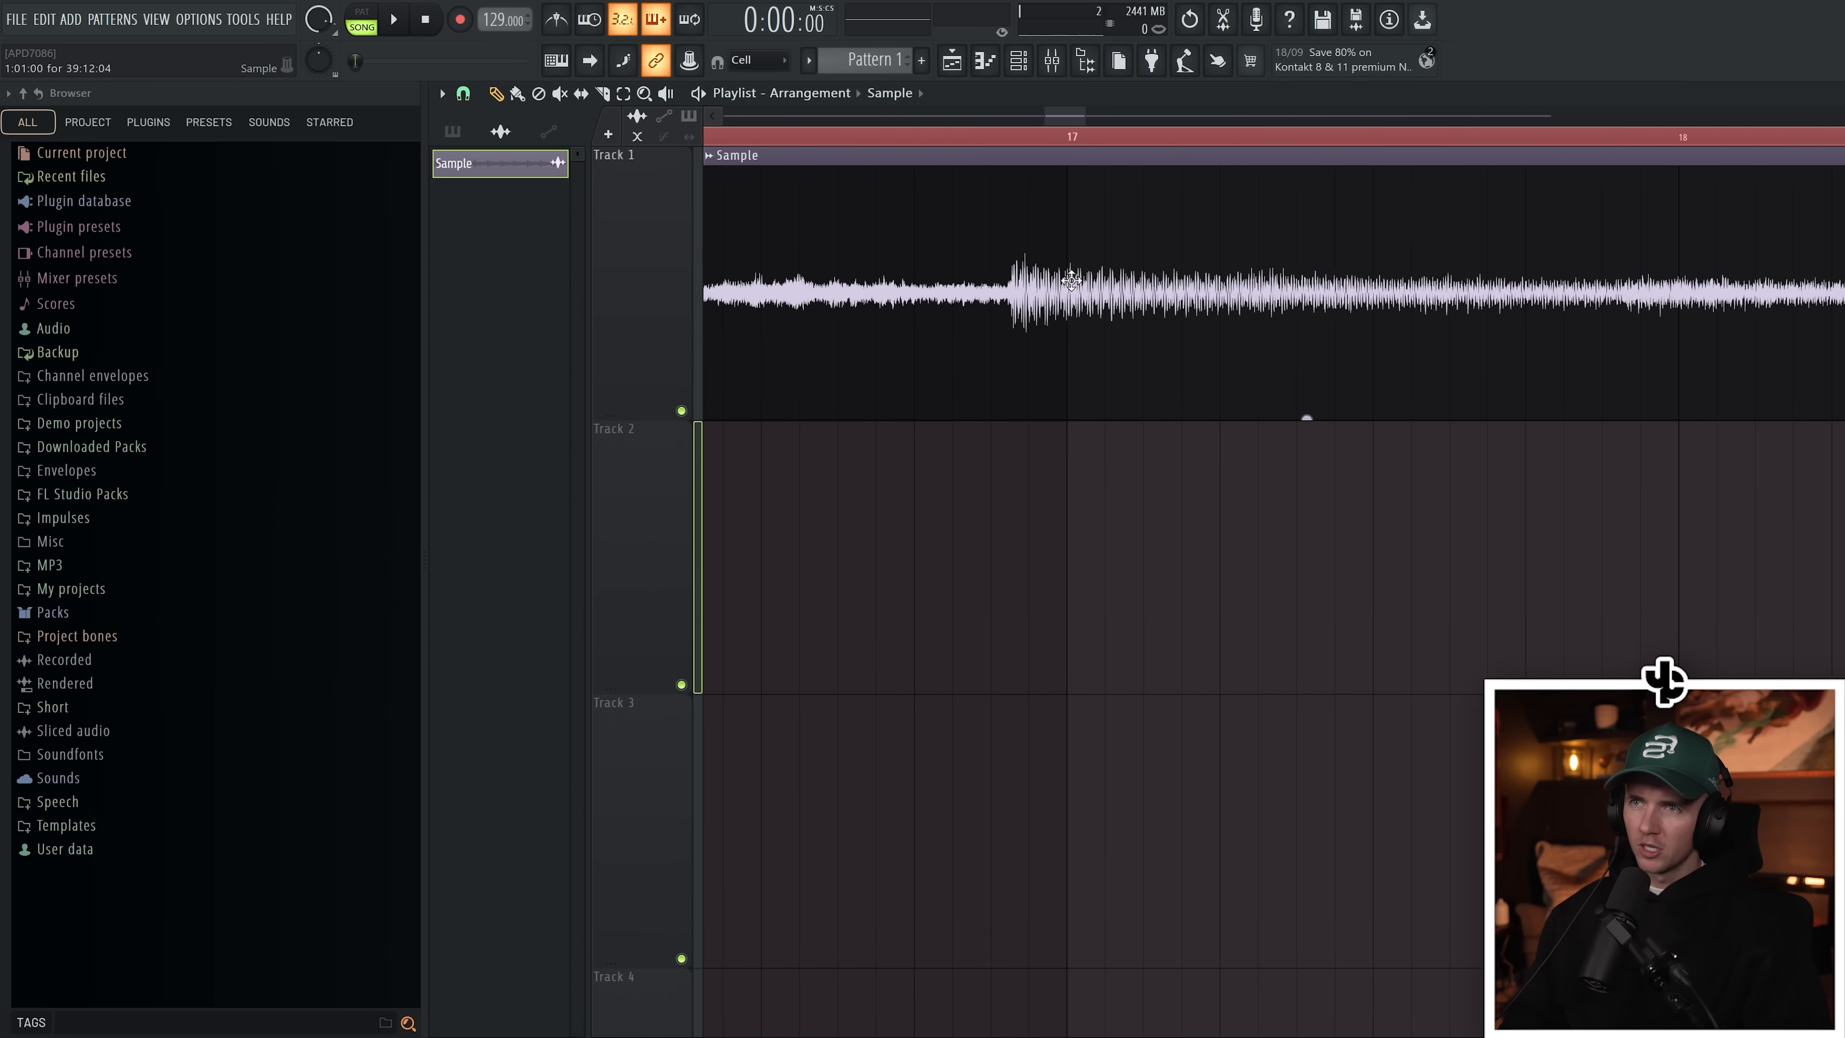
Step: Play the sample from the start of the playlist to check its timing against the tempo
{"action": "scroll", "coordinate": [1071, 281], "scroll_direction": "down", "scroll_amount": 10}
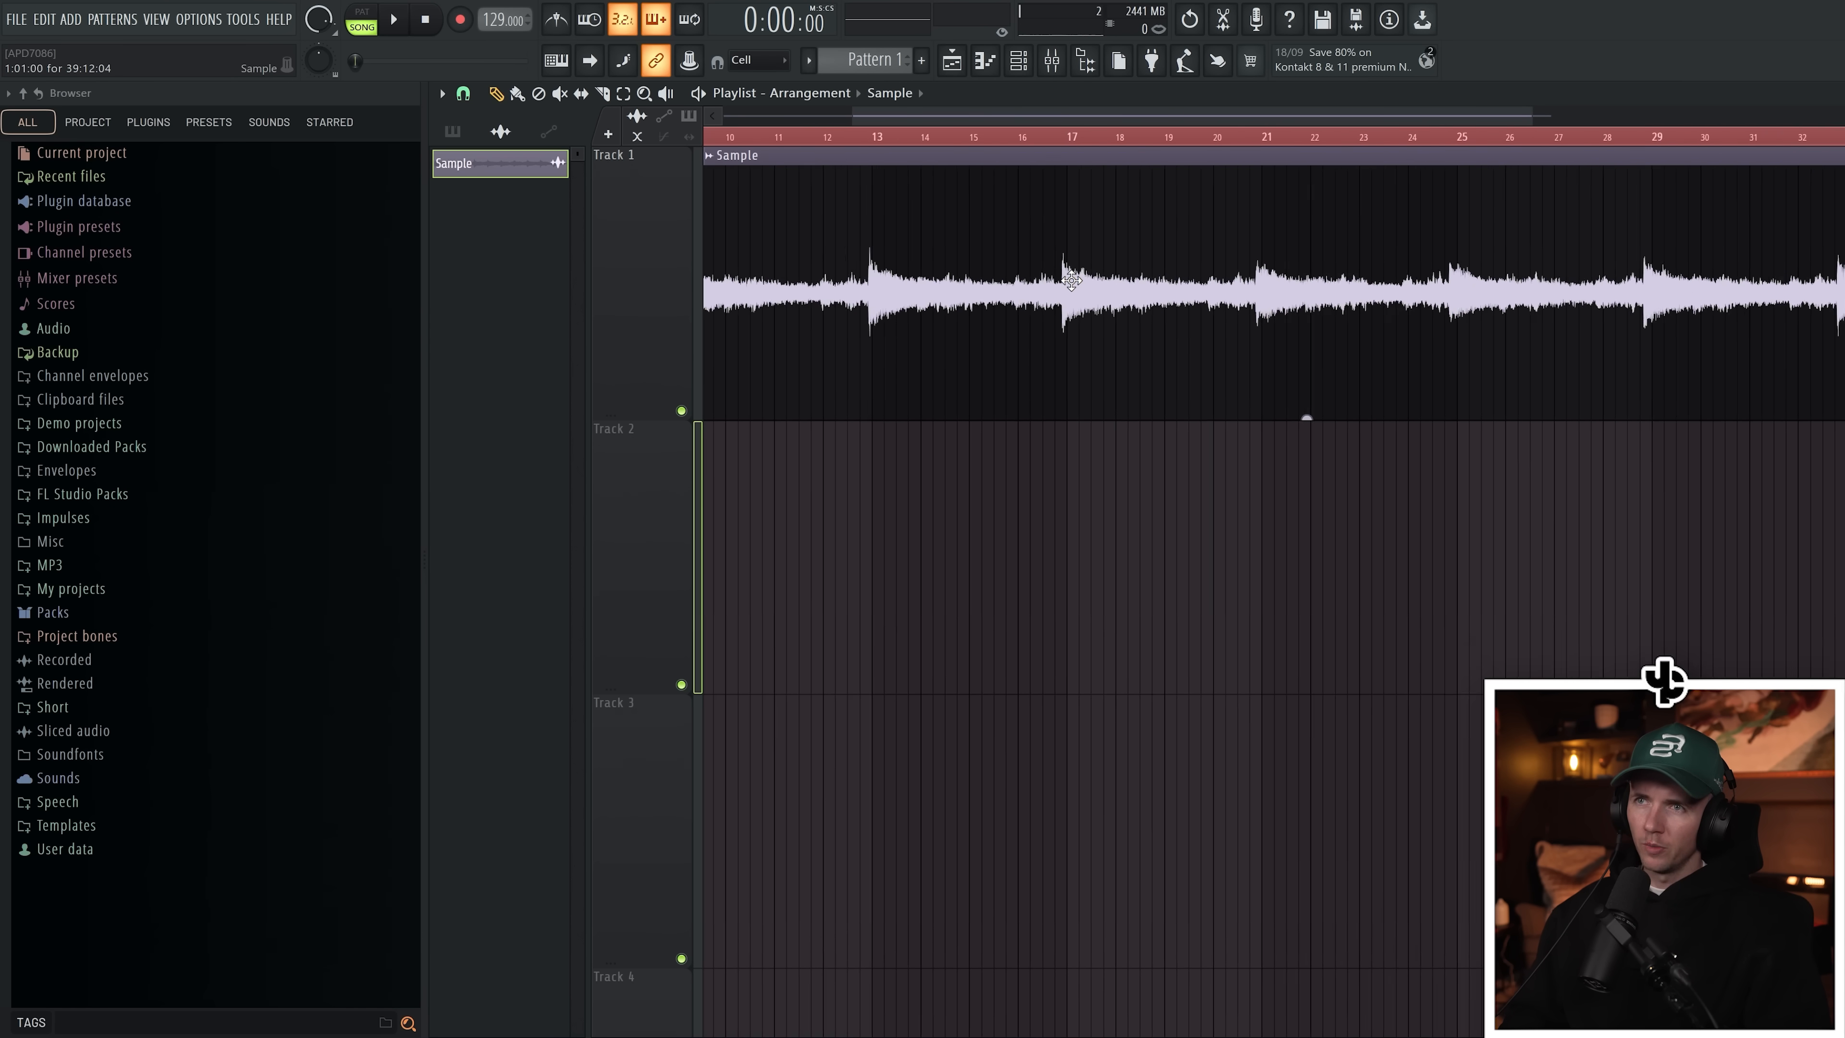
{"action": "scroll", "coordinate": [986, 230], "scroll_direction": "up", "scroll_amount": 10}
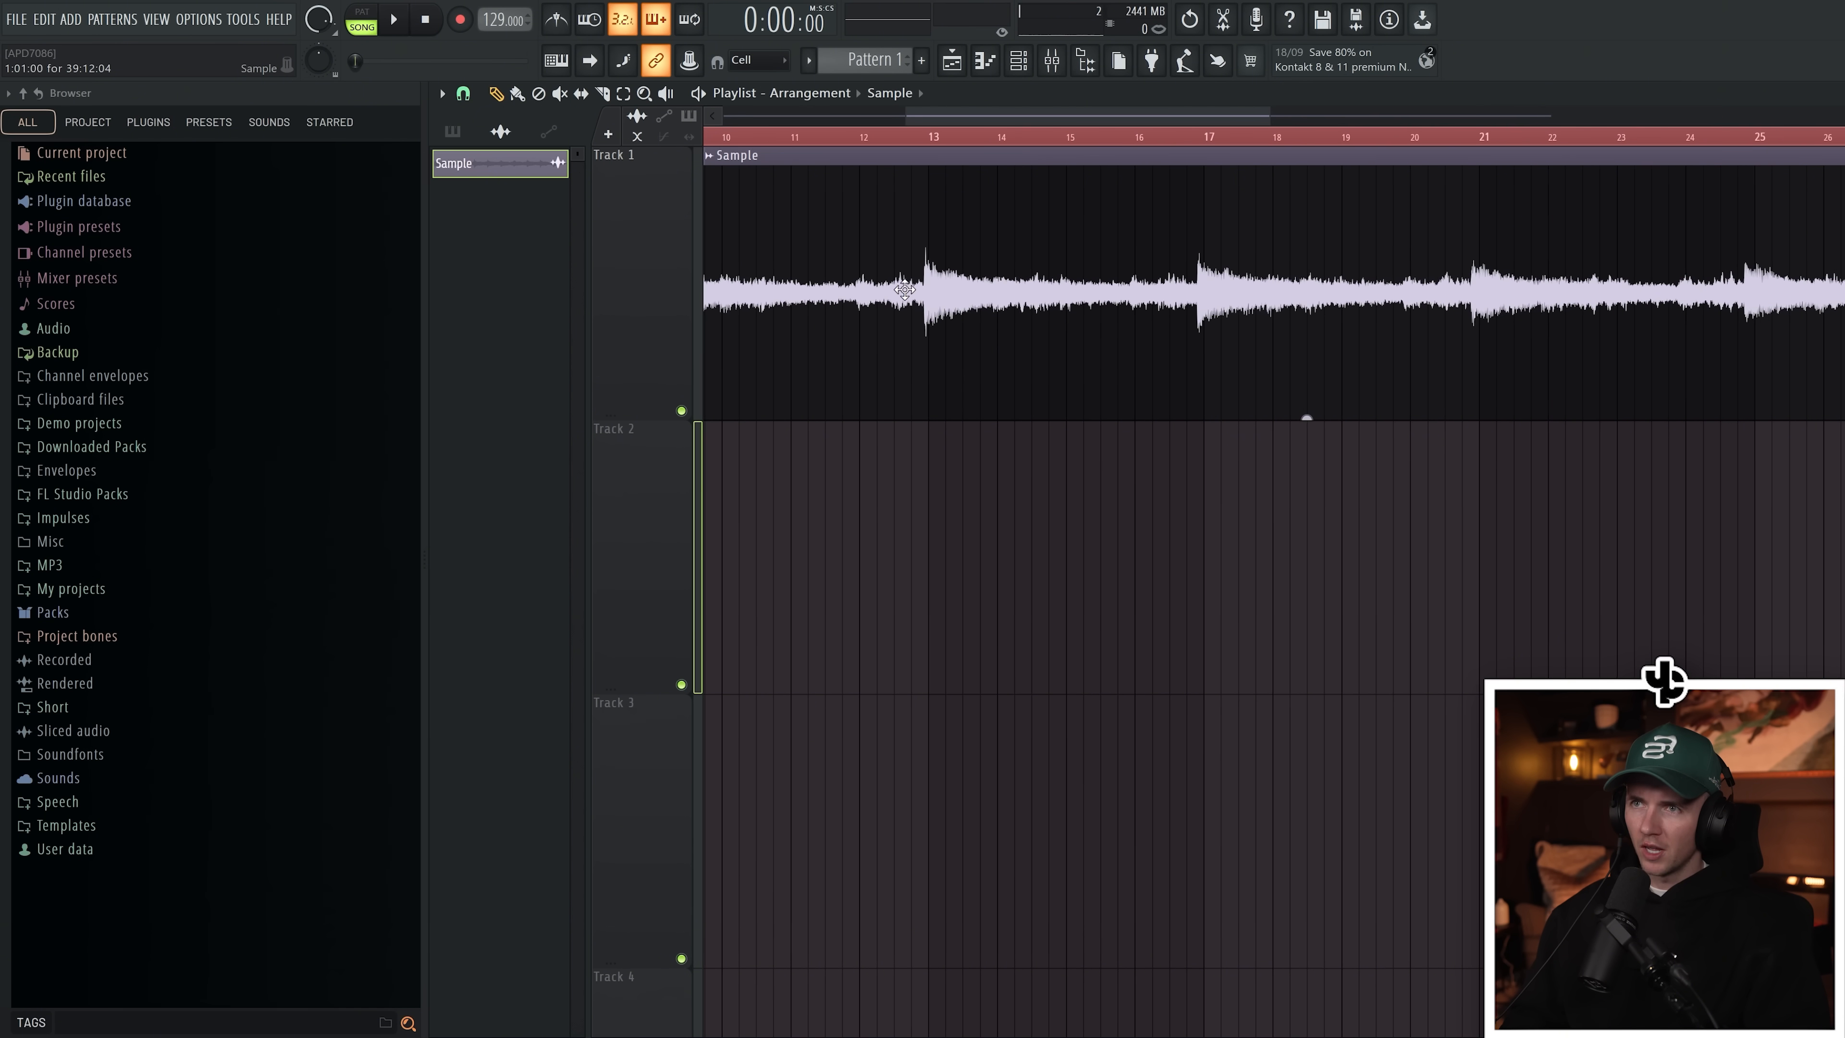
{"action": "left_click", "coordinate": [968, 142]}
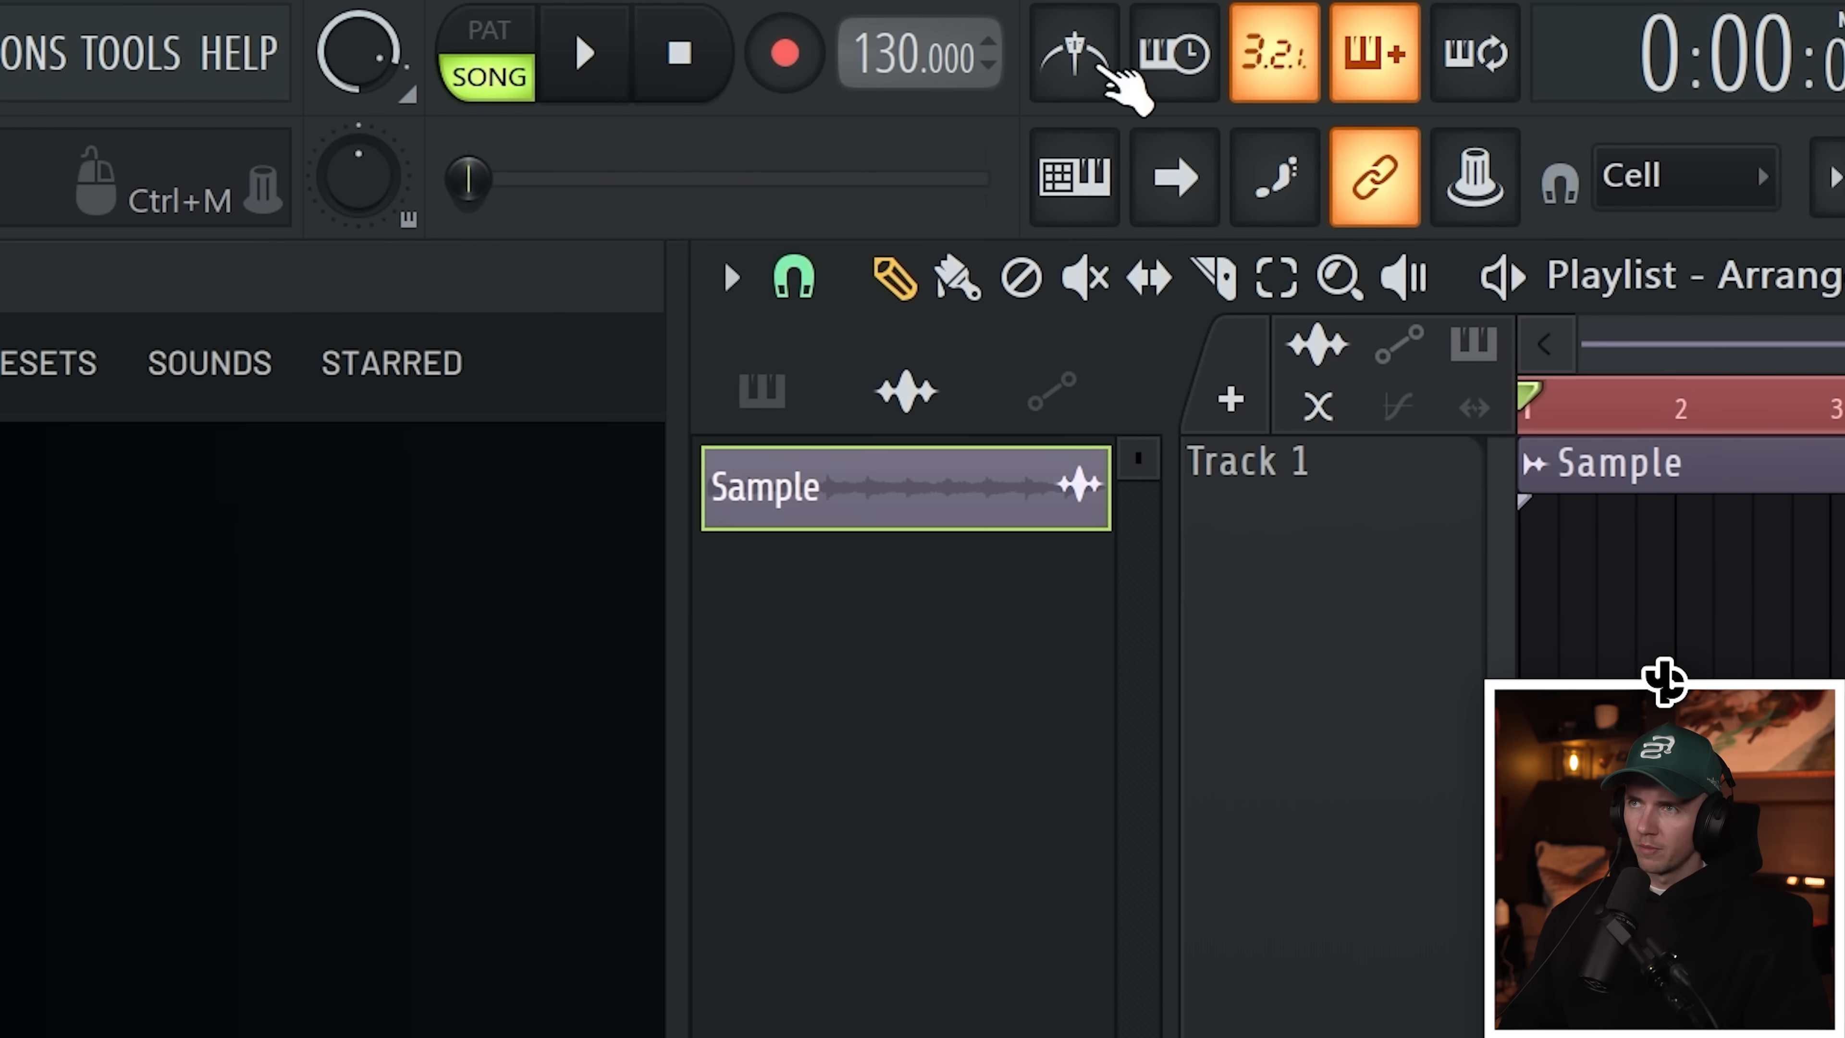
{"action": "key", "text": "space"}
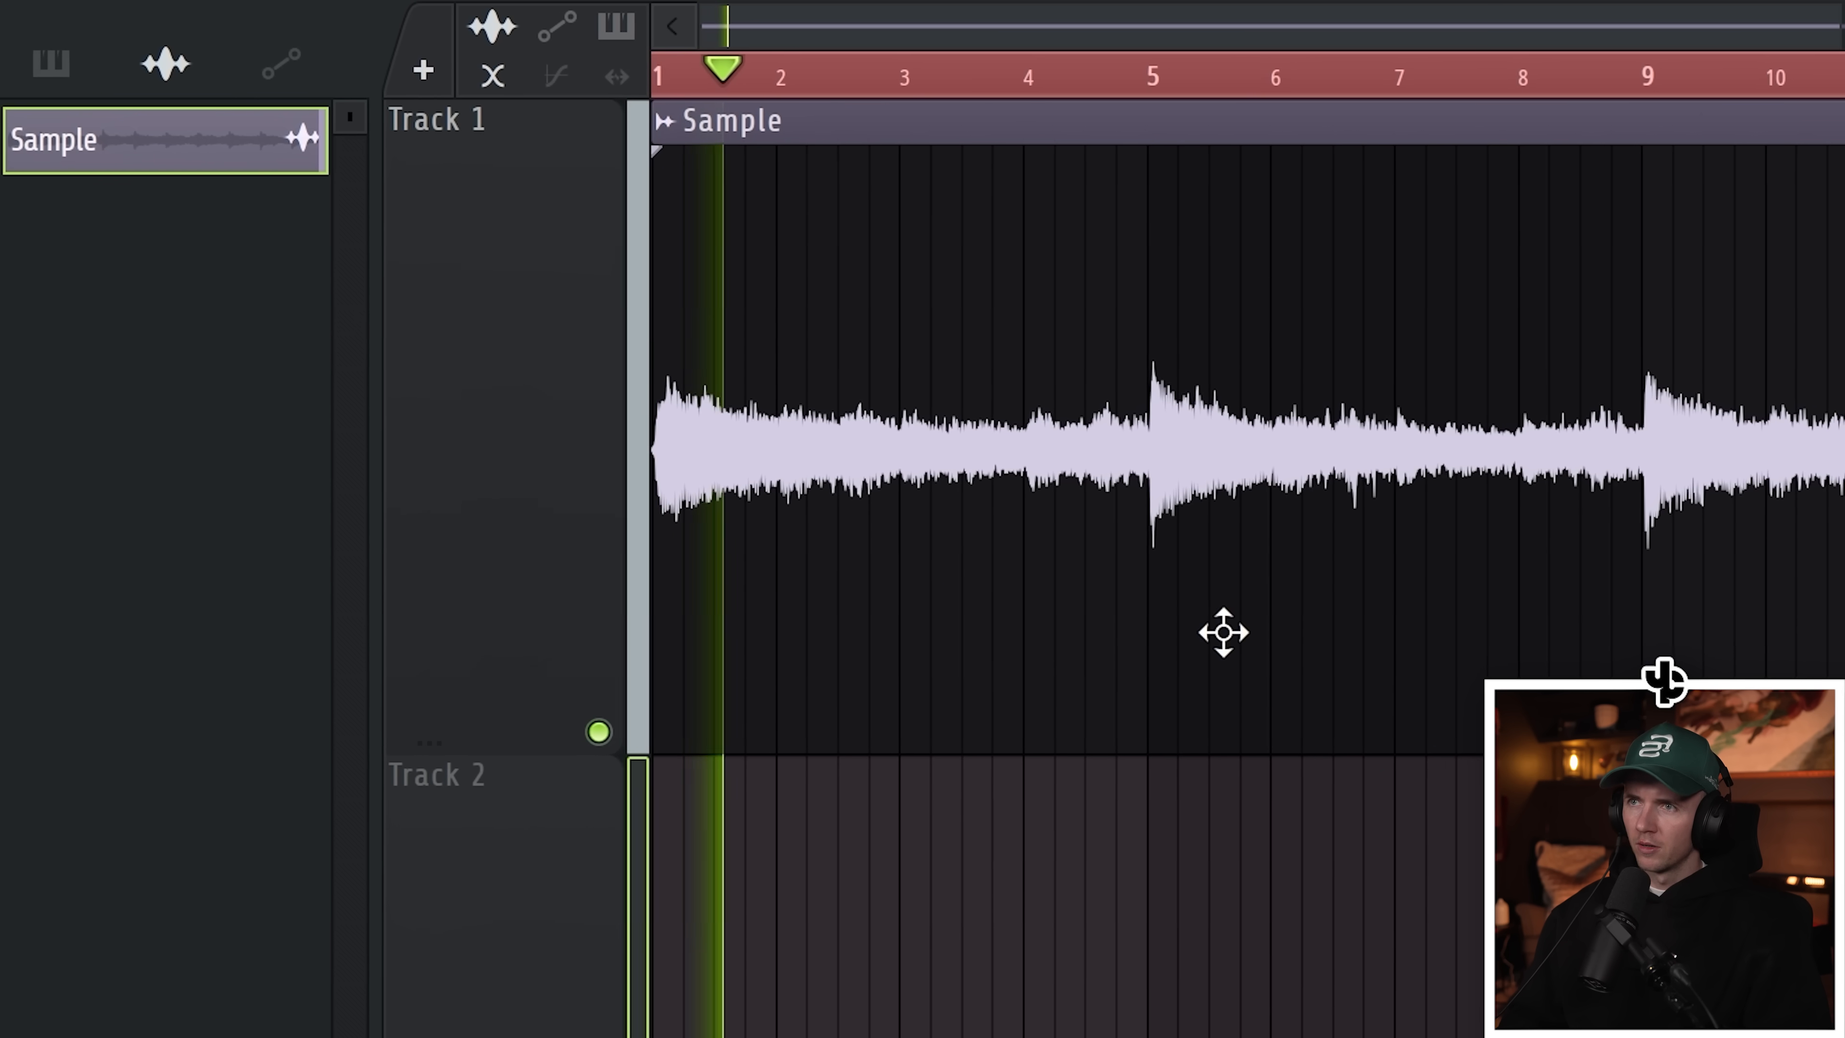
{"action": "scroll", "coordinate": [1115, 537], "scroll_direction": "up", "scroll_amount": 4}
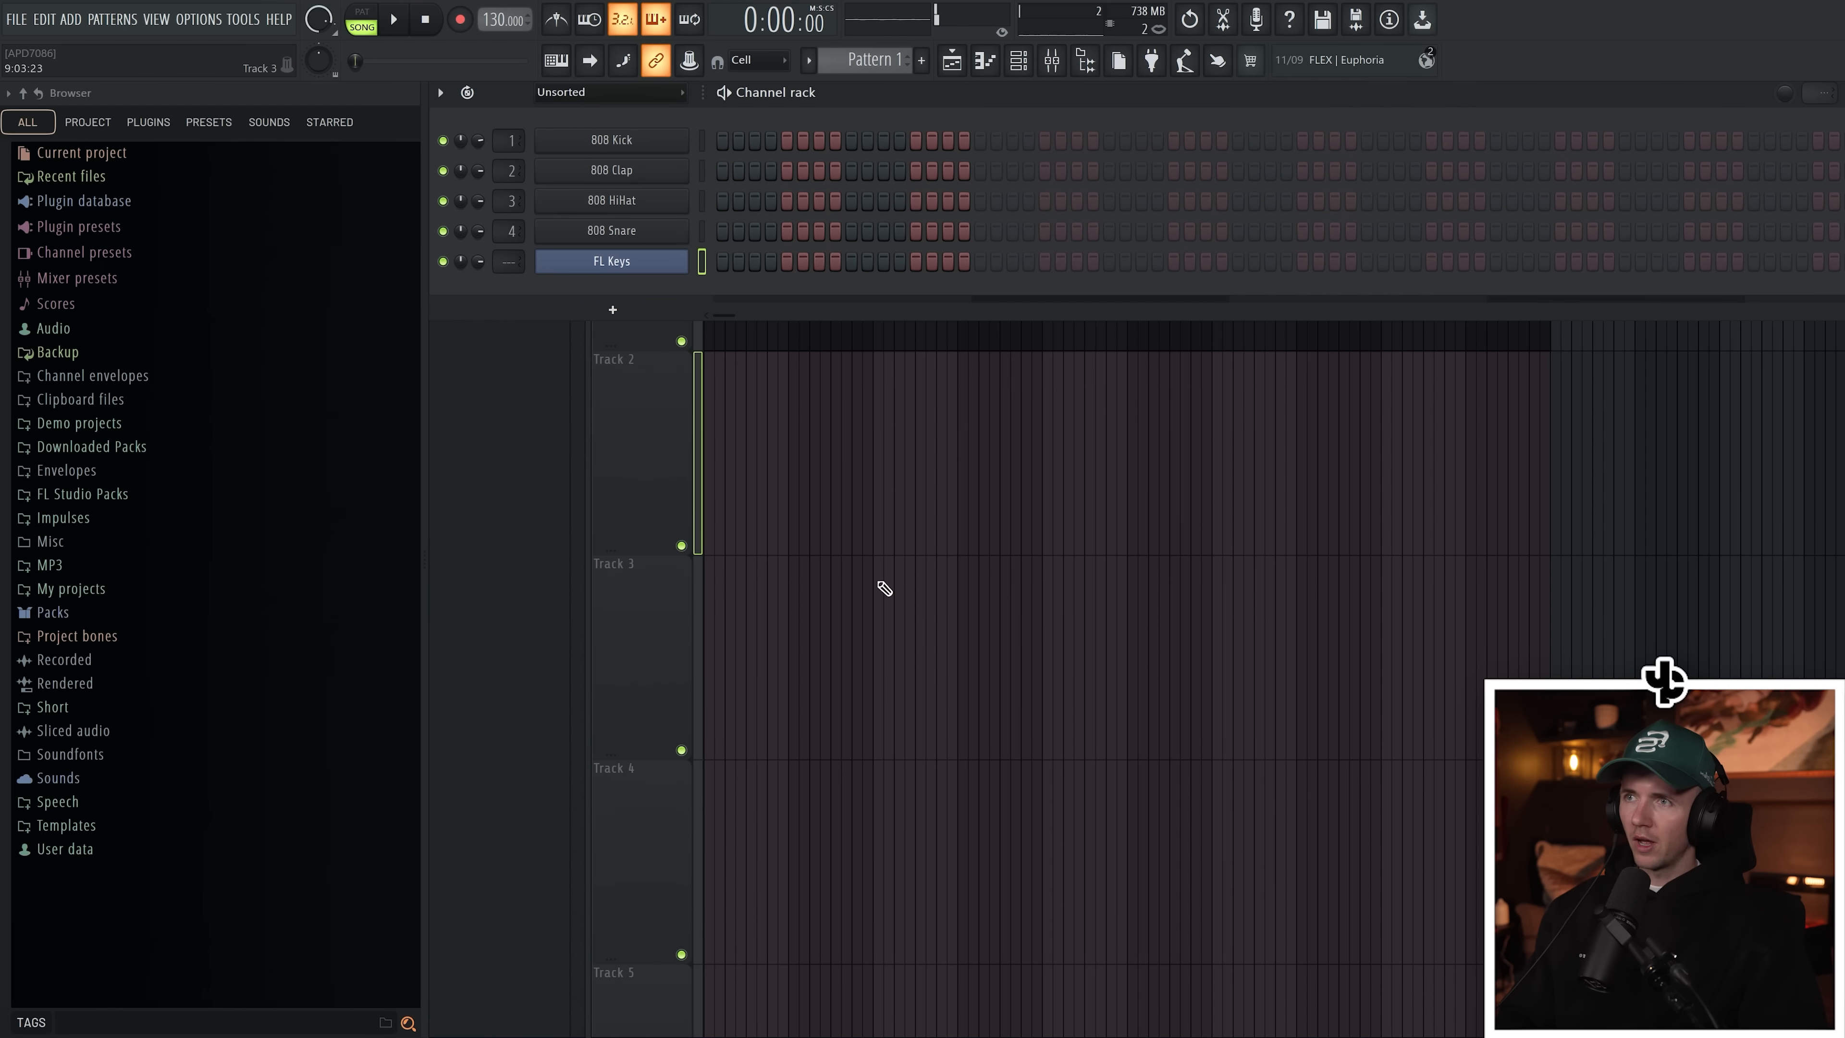
Step: Open the sample clip's settings and set its time stretching mode to Stretch
{"action": "key", "text": "F6"}
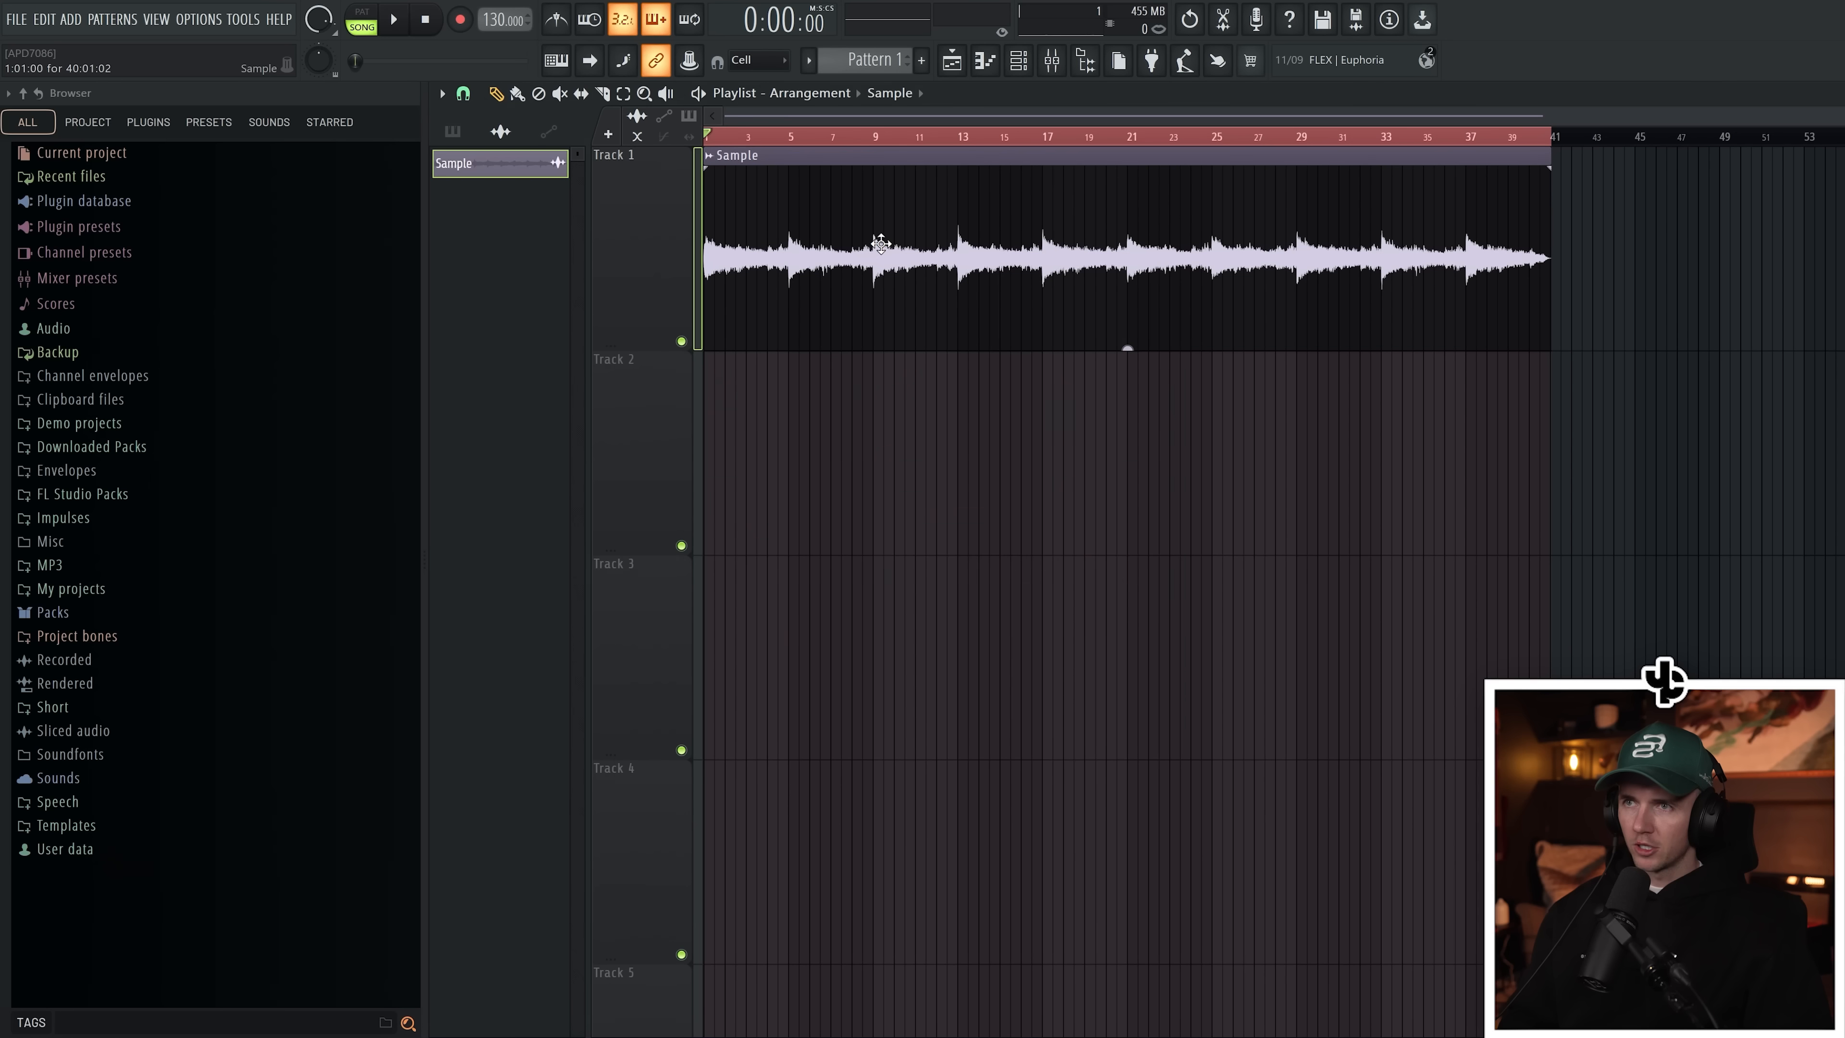
{"action": "double_click", "coordinate": [872, 320]}
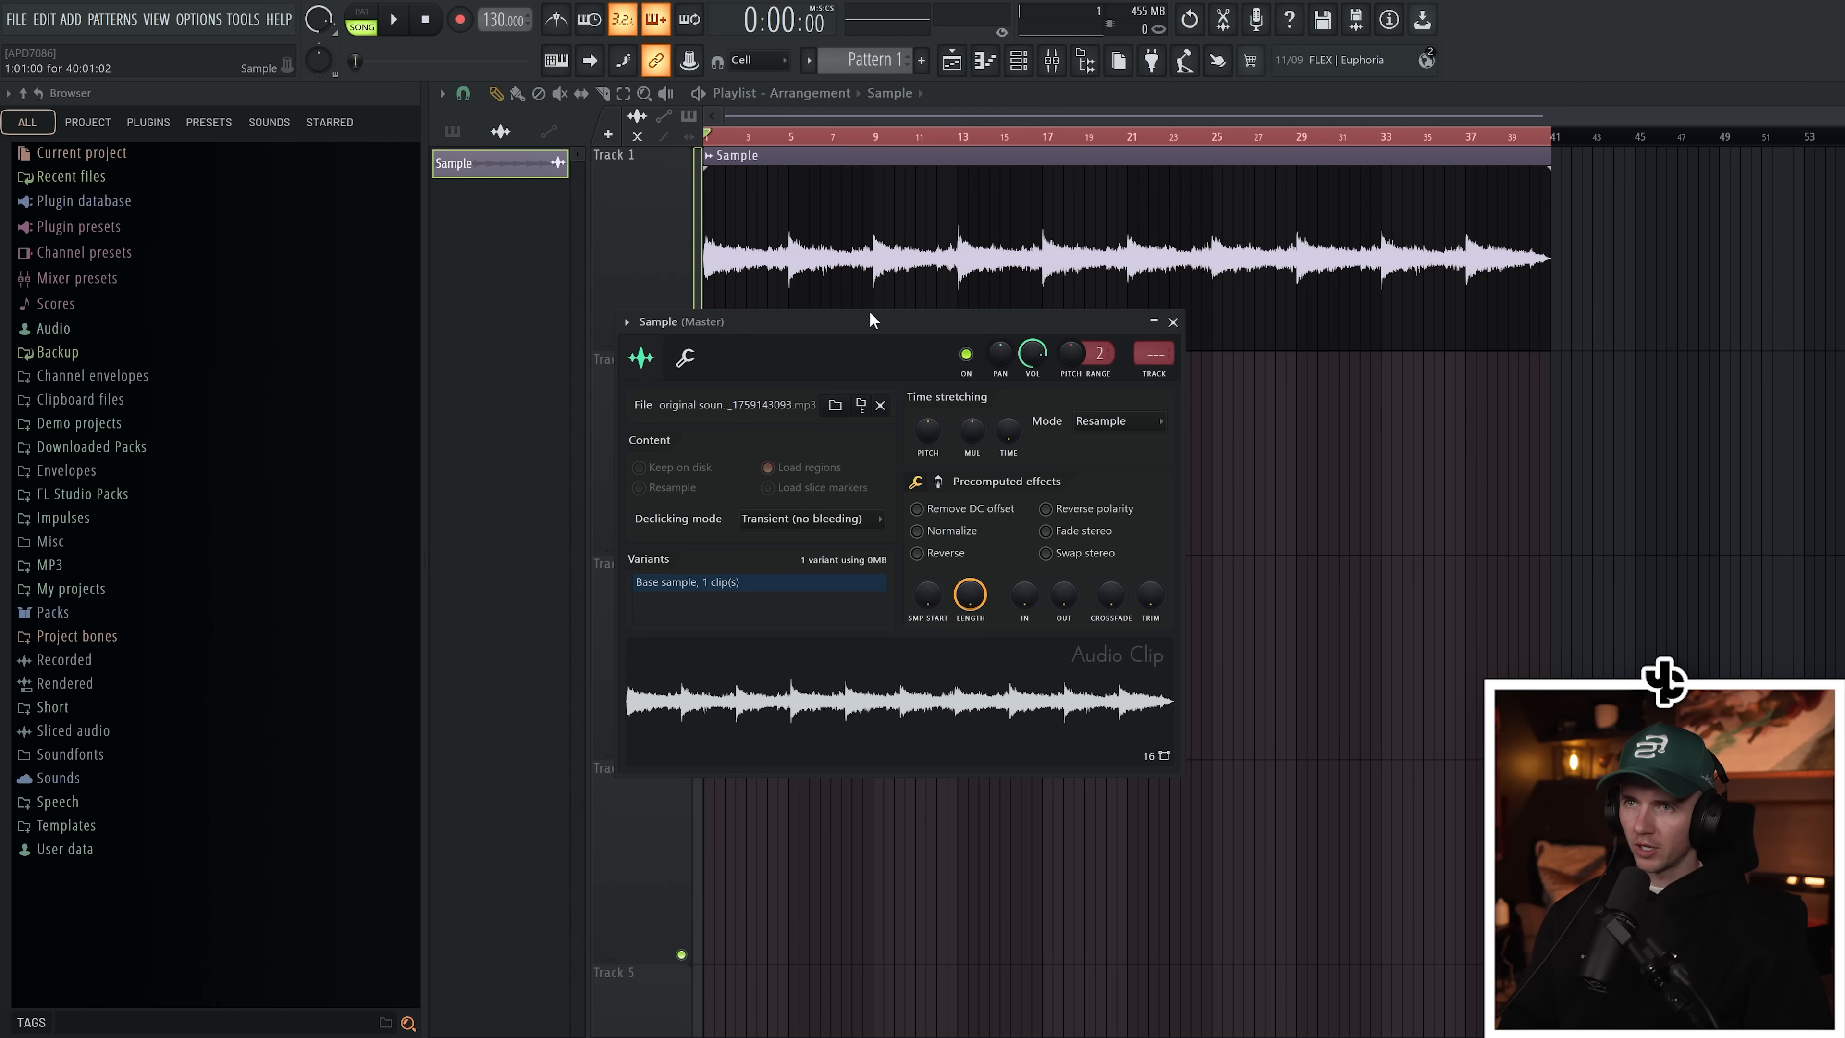
{"action": "left_click", "coordinate": [1165, 378]}
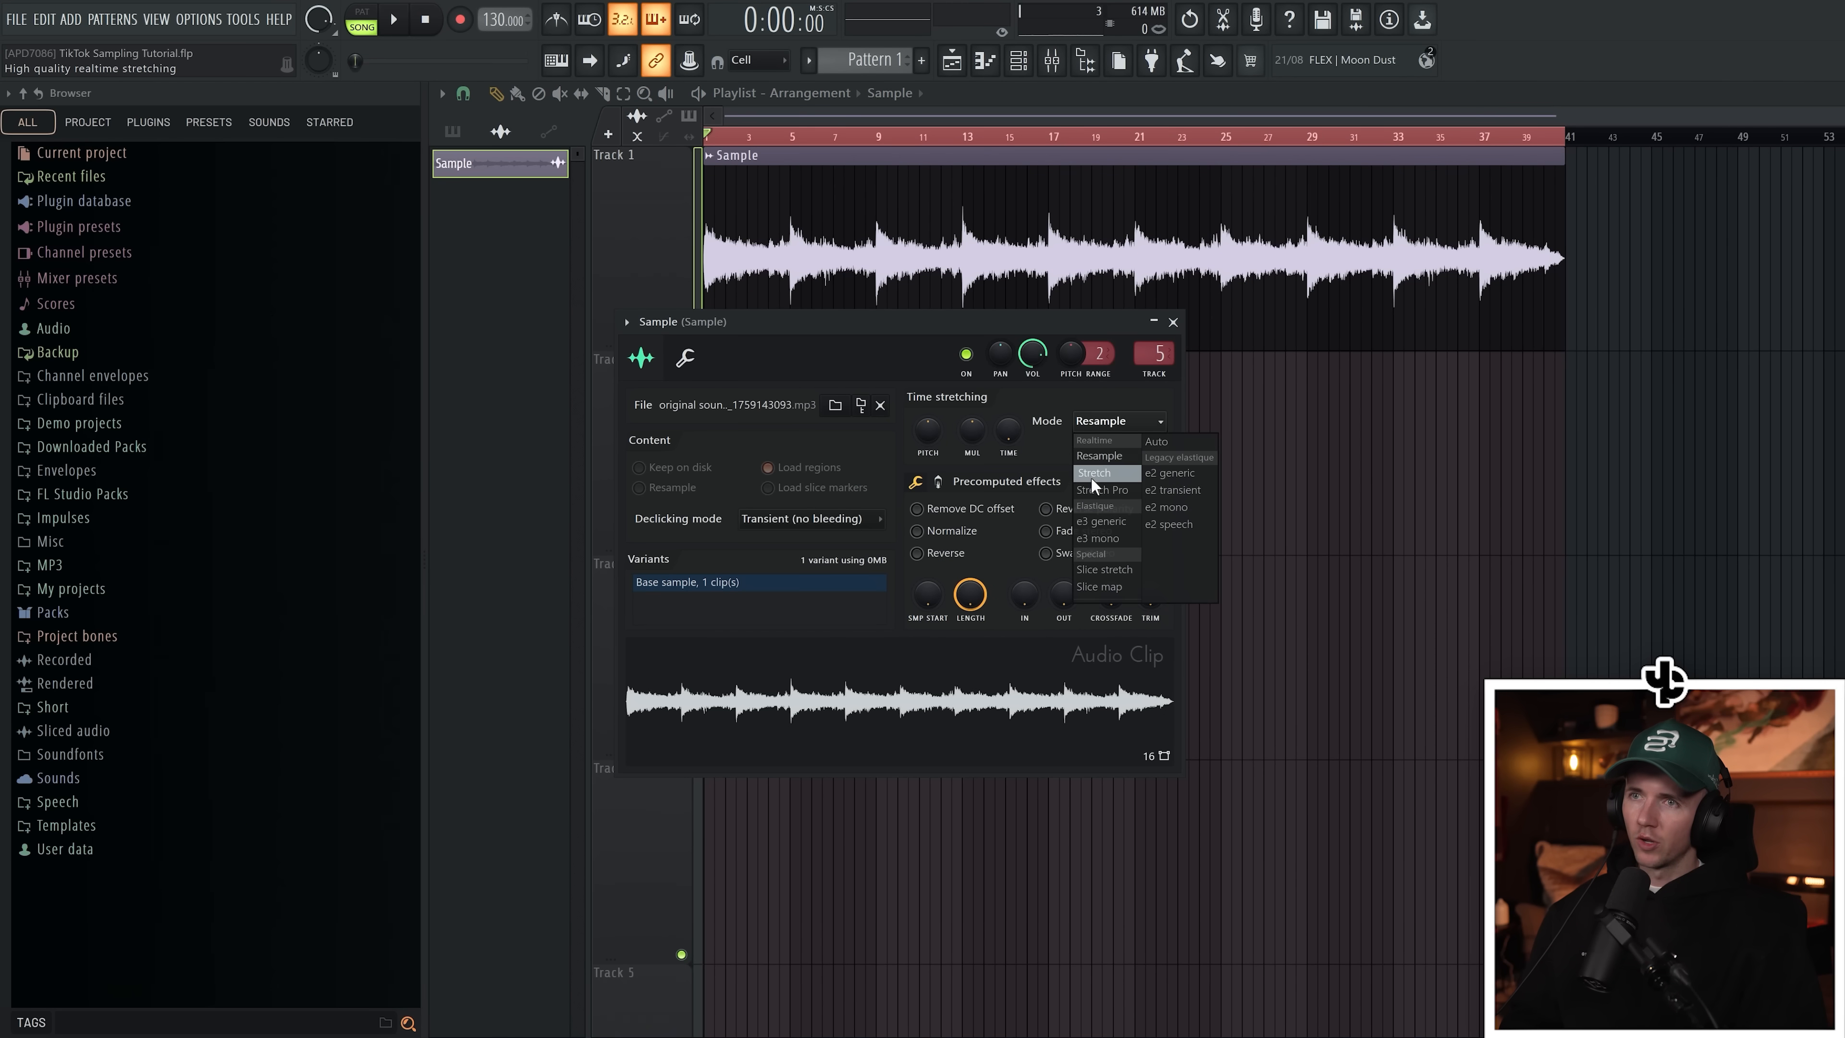
{"action": "left_click", "coordinate": [1092, 473]}
{"action": "left_click", "coordinate": [1173, 322]}
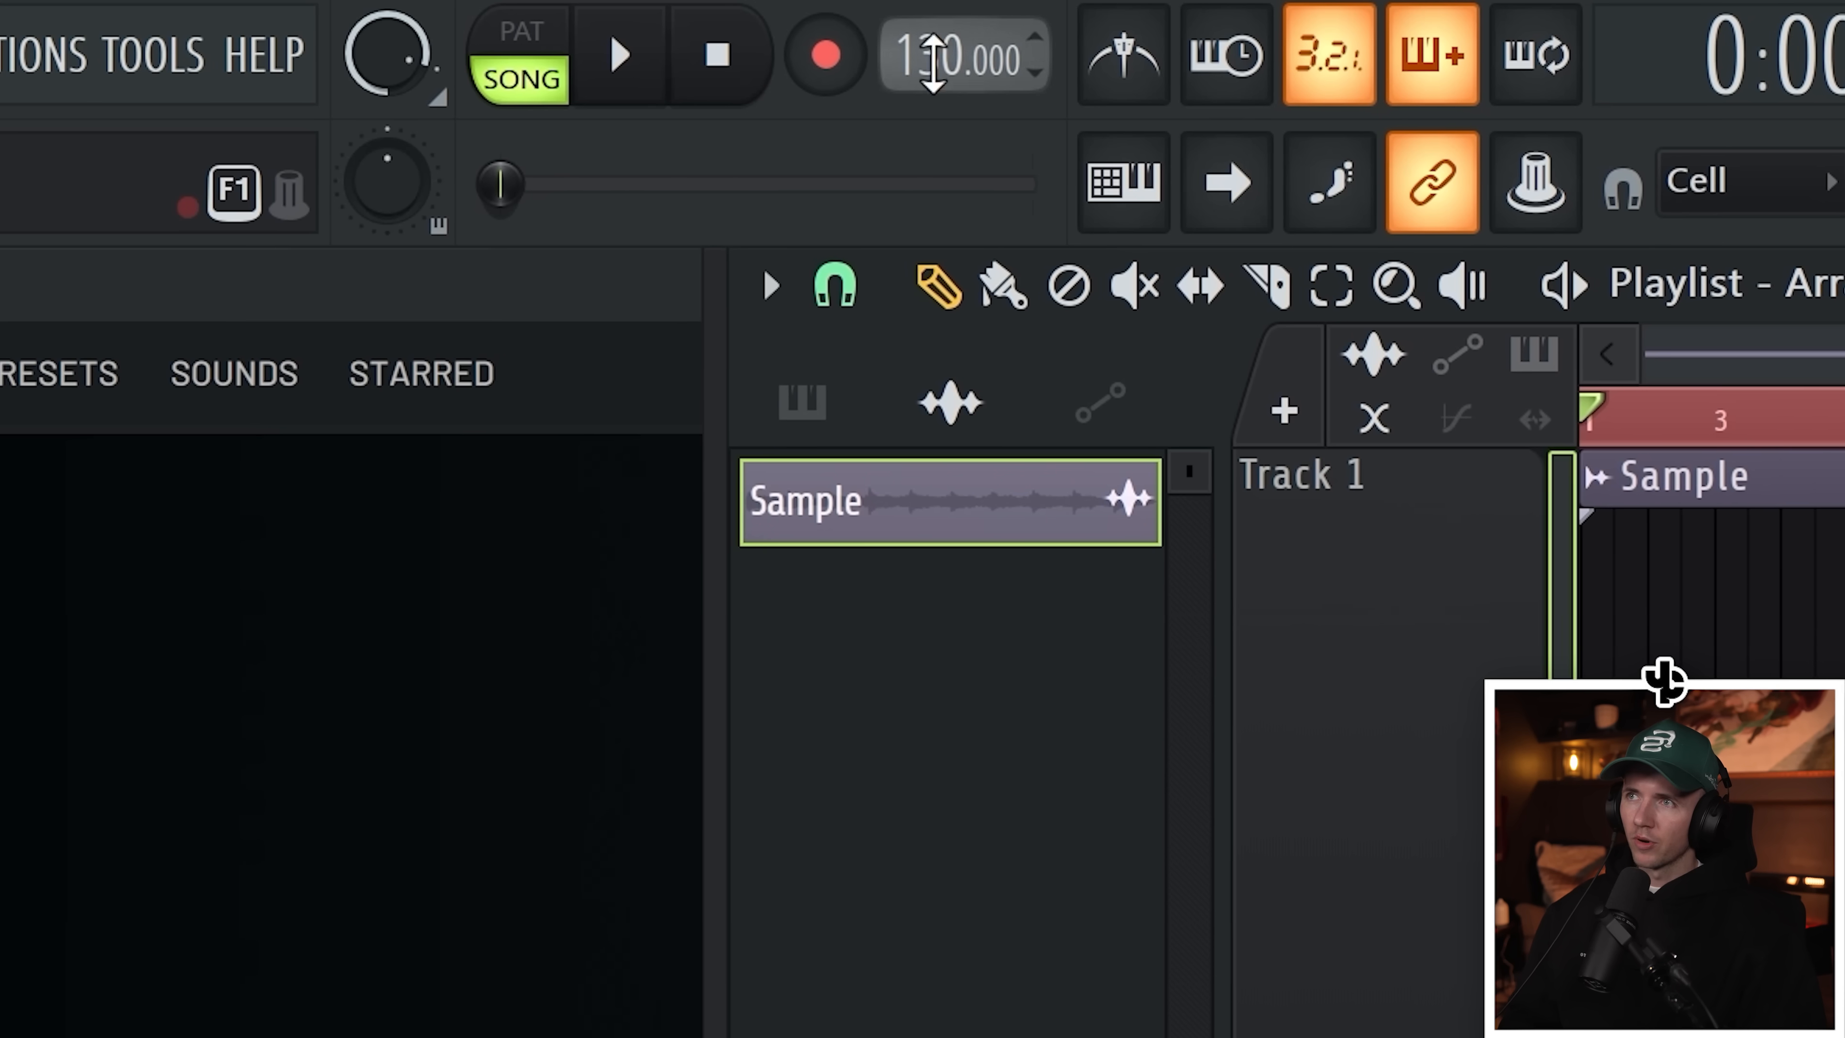
Step: Adjust the sample's pitch knob slightly and play the stretched sample back
{"action": "left_click_drag", "start_coordinate": [934, 58], "coordinate": [934, 34]}
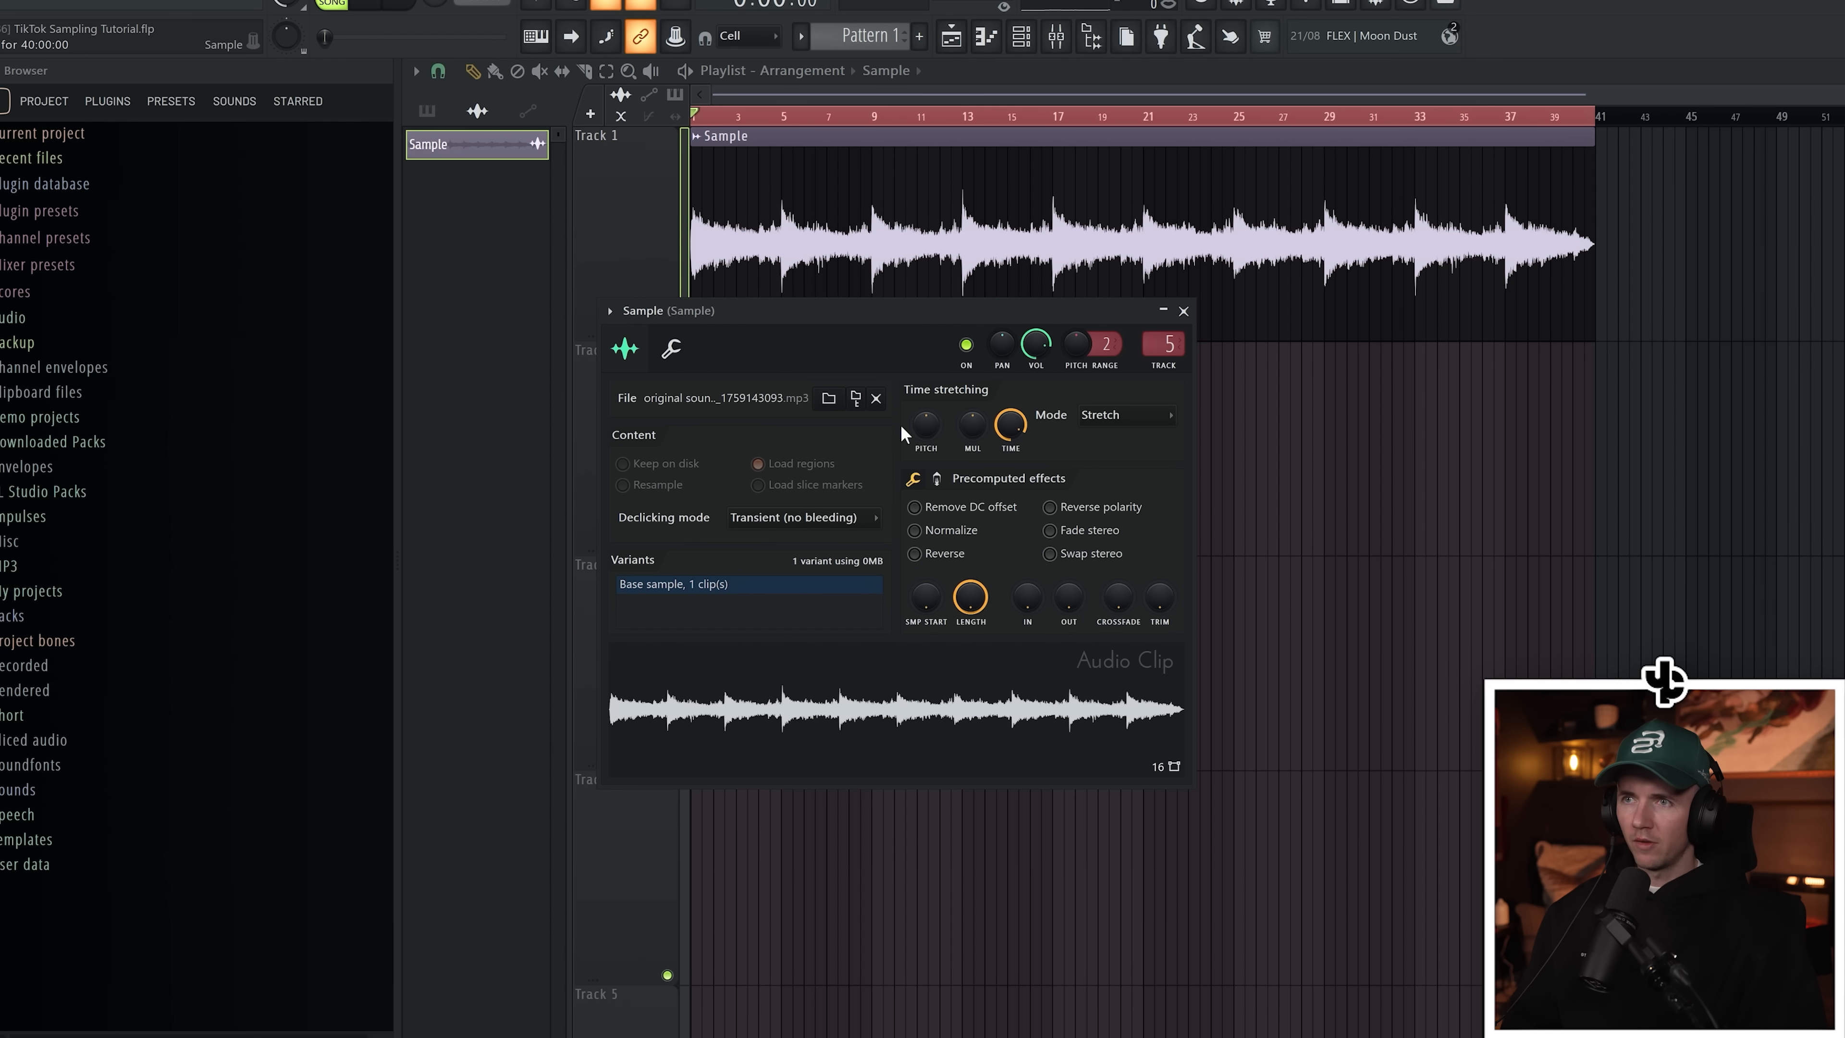
{"action": "left_click_drag", "start_coordinate": [929, 438], "coordinate": [929, 427]}
{"action": "key", "text": "space"}
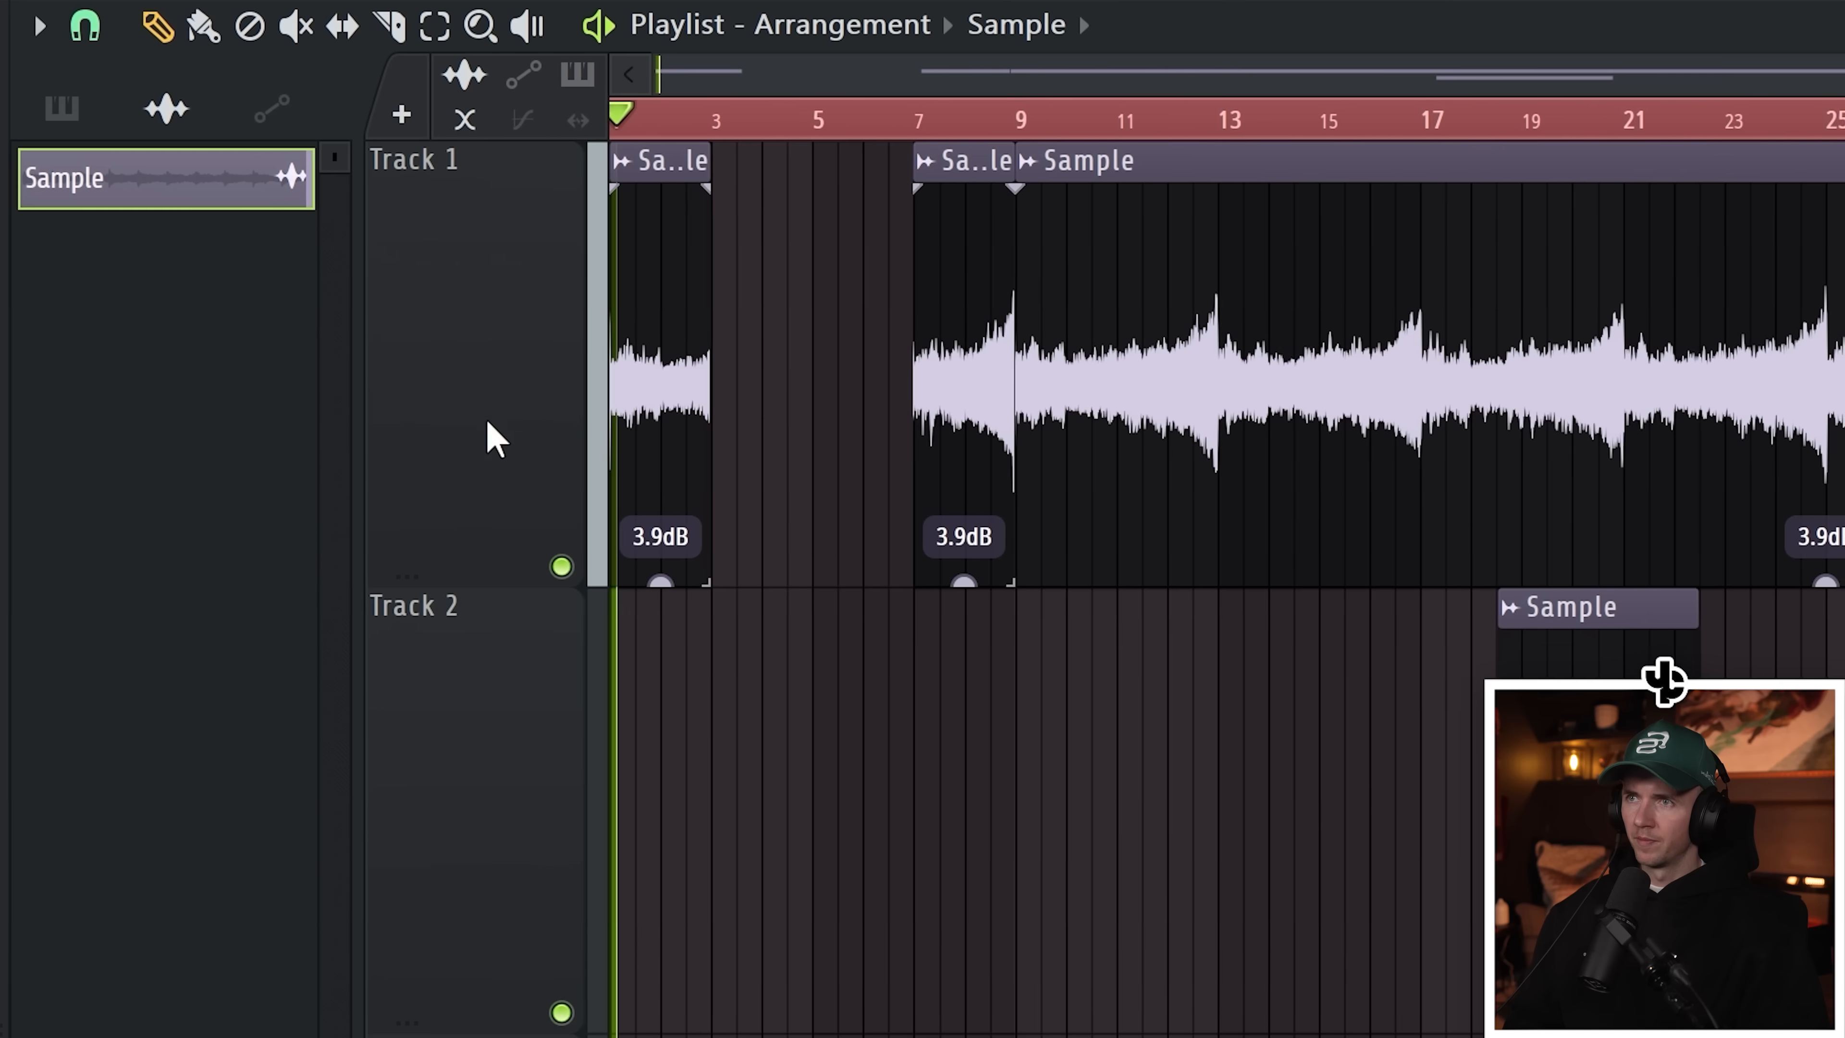
Step: Chop the sample clip on Track 1 into two-bar slices
{"action": "scroll", "coordinate": [758, 391], "scroll_direction": "up", "scroll_amount": 3}
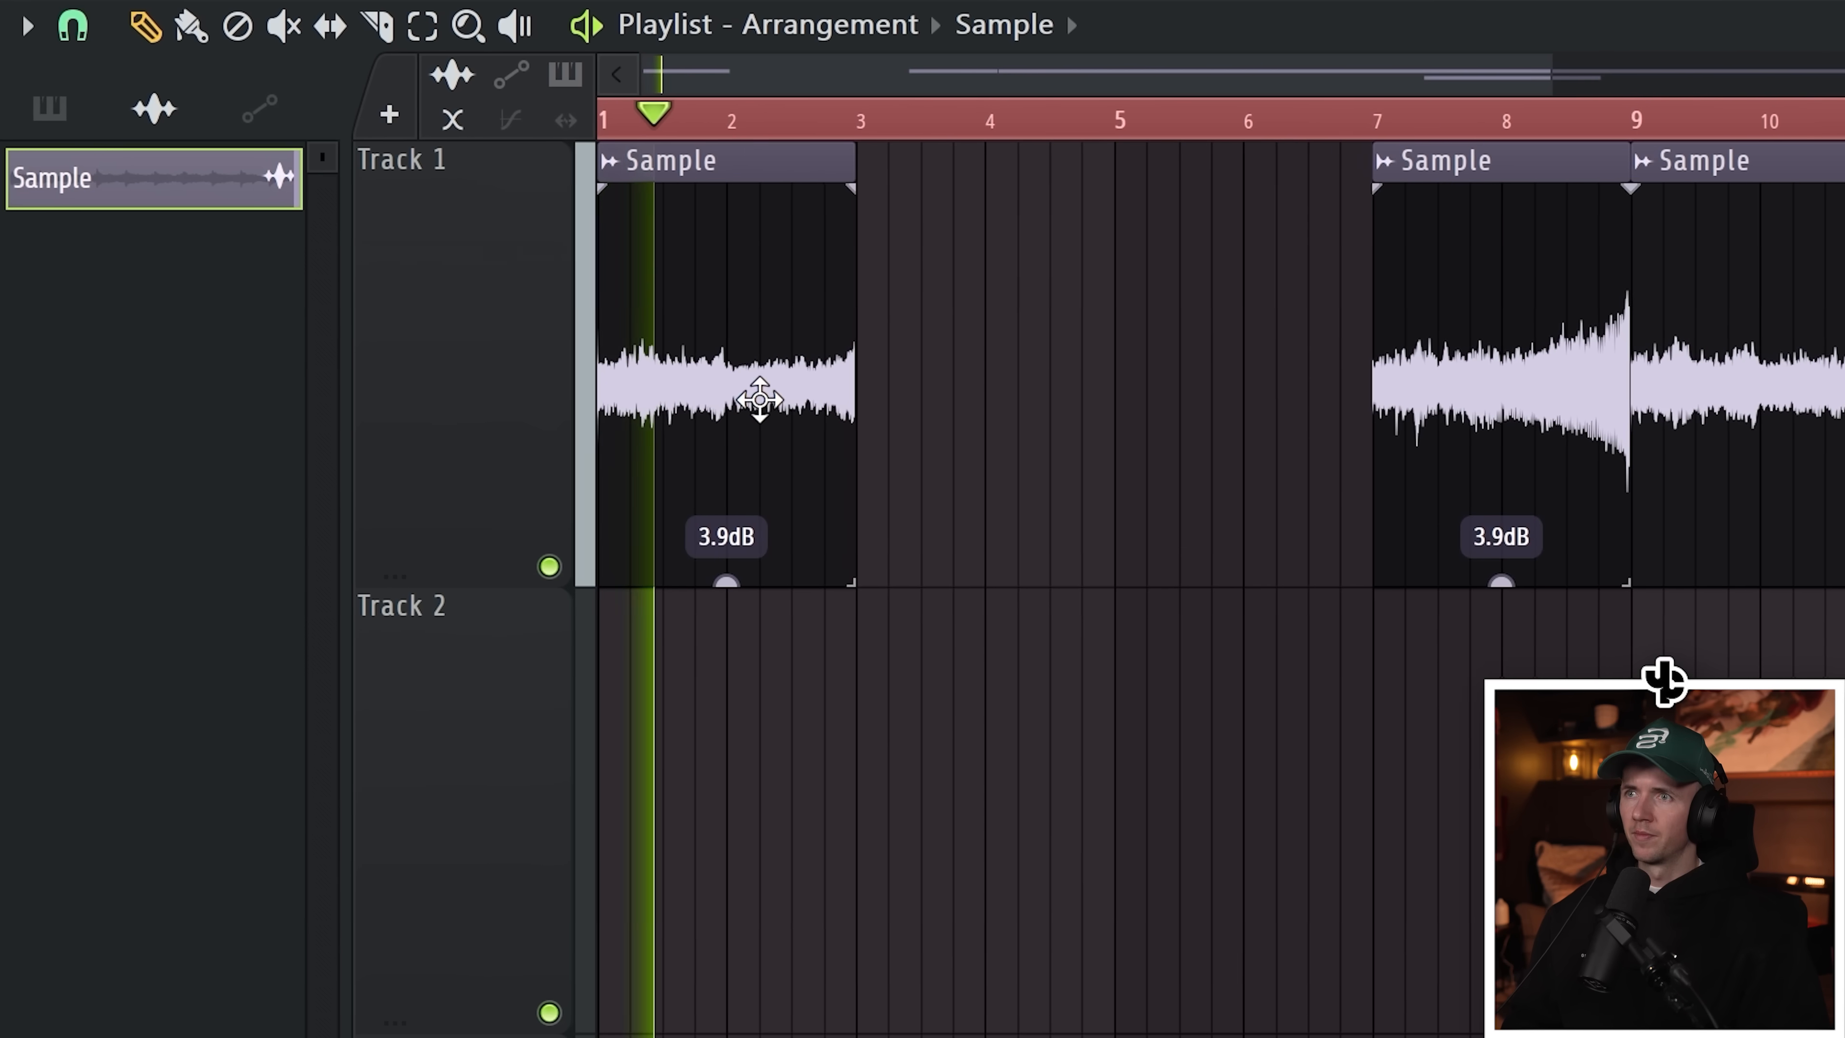
{"action": "left_click", "coordinate": [866, 559]}
{"action": "left_click_drag", "start_coordinate": [1022, 484], "coordinate": [991, 483]}
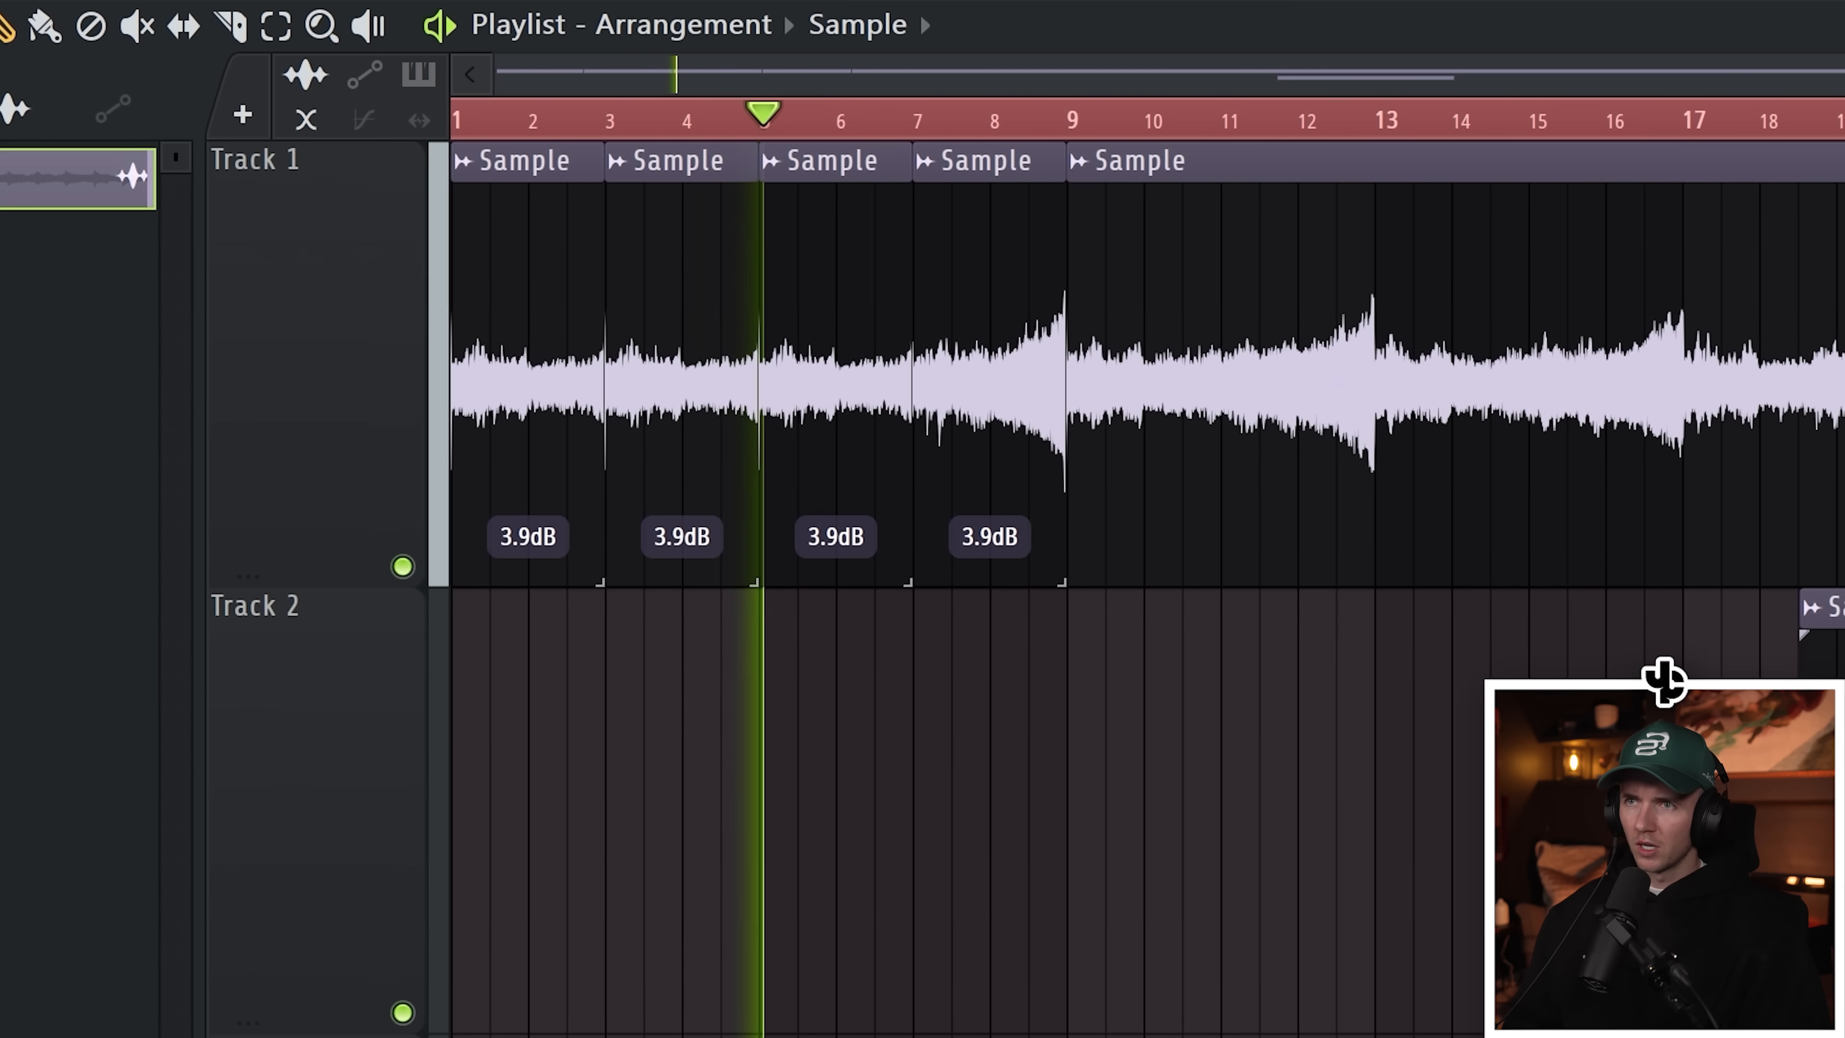
Step: Continue slicing the sample clip into two-bar pieces up to bar 17
{"action": "scroll", "coordinate": [1591, 698], "scroll_direction": "down", "scroll_amount": 1}
{"action": "right_click", "coordinate": [1586, 684]}
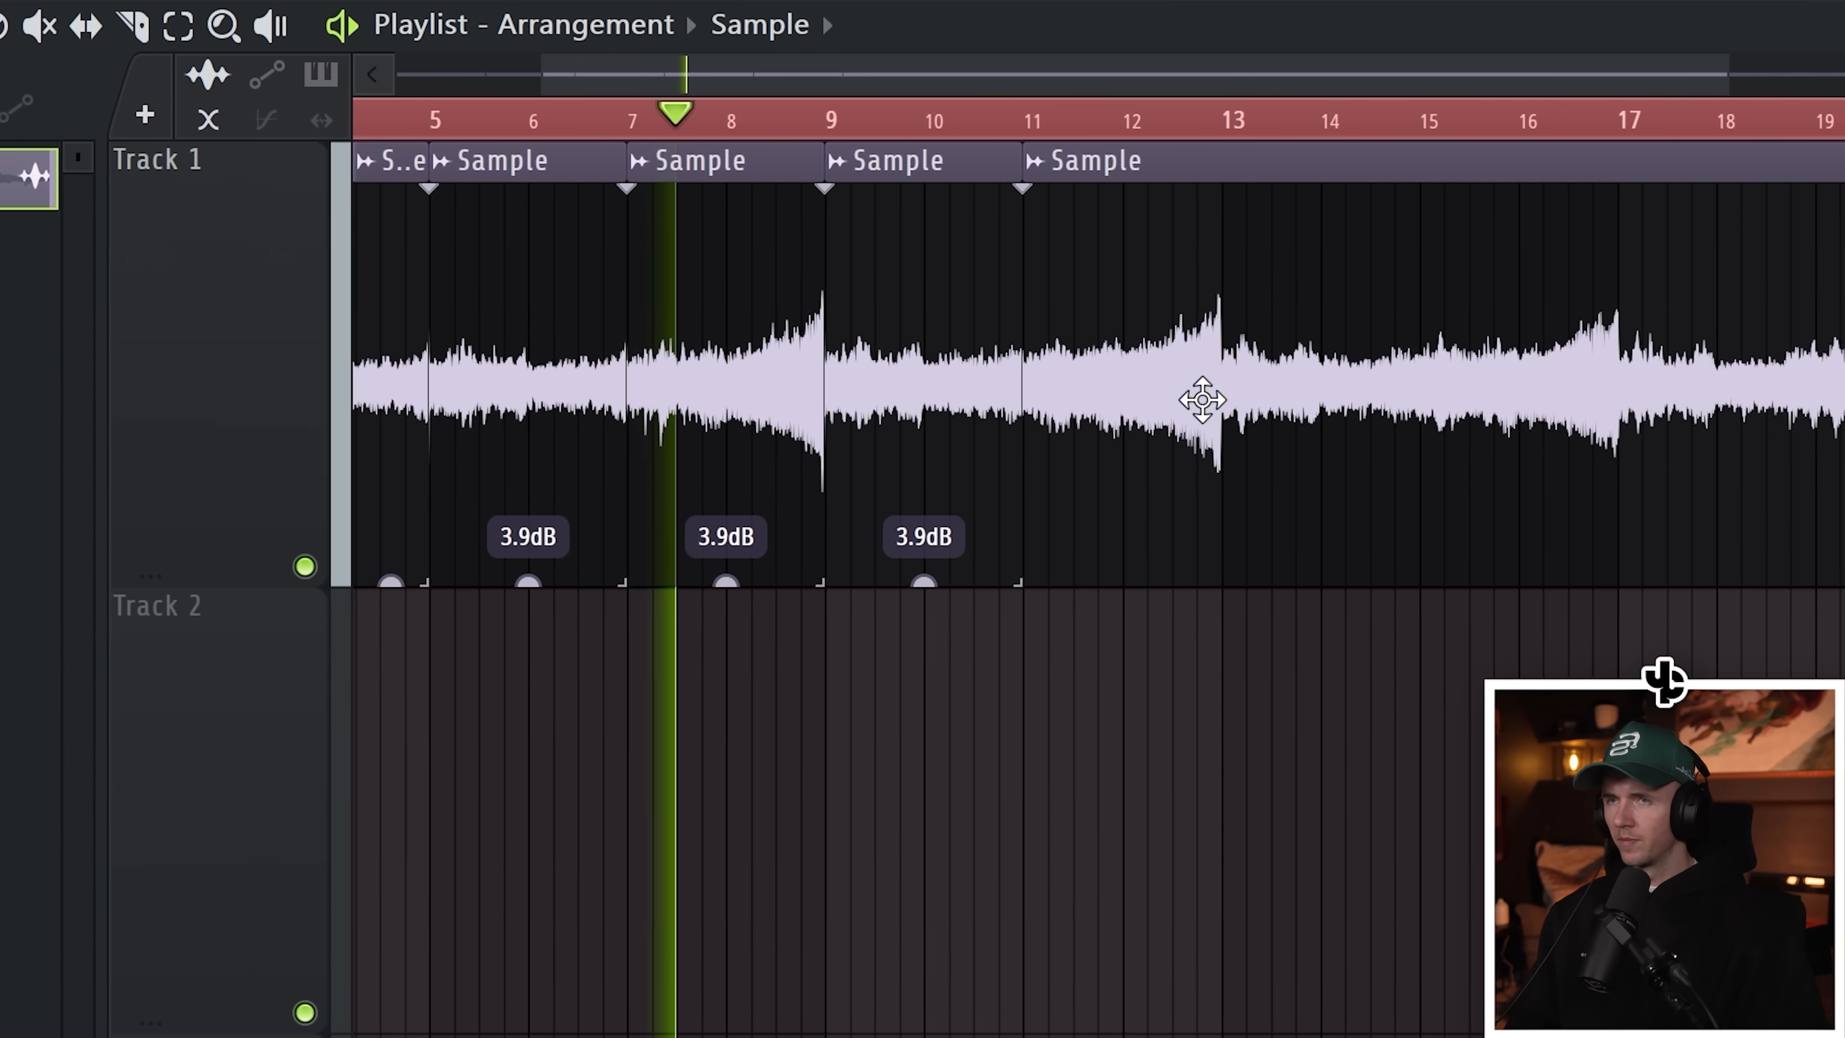
{"action": "left_click_drag", "start_coordinate": [1048, 363], "coordinate": [1023, 362]}
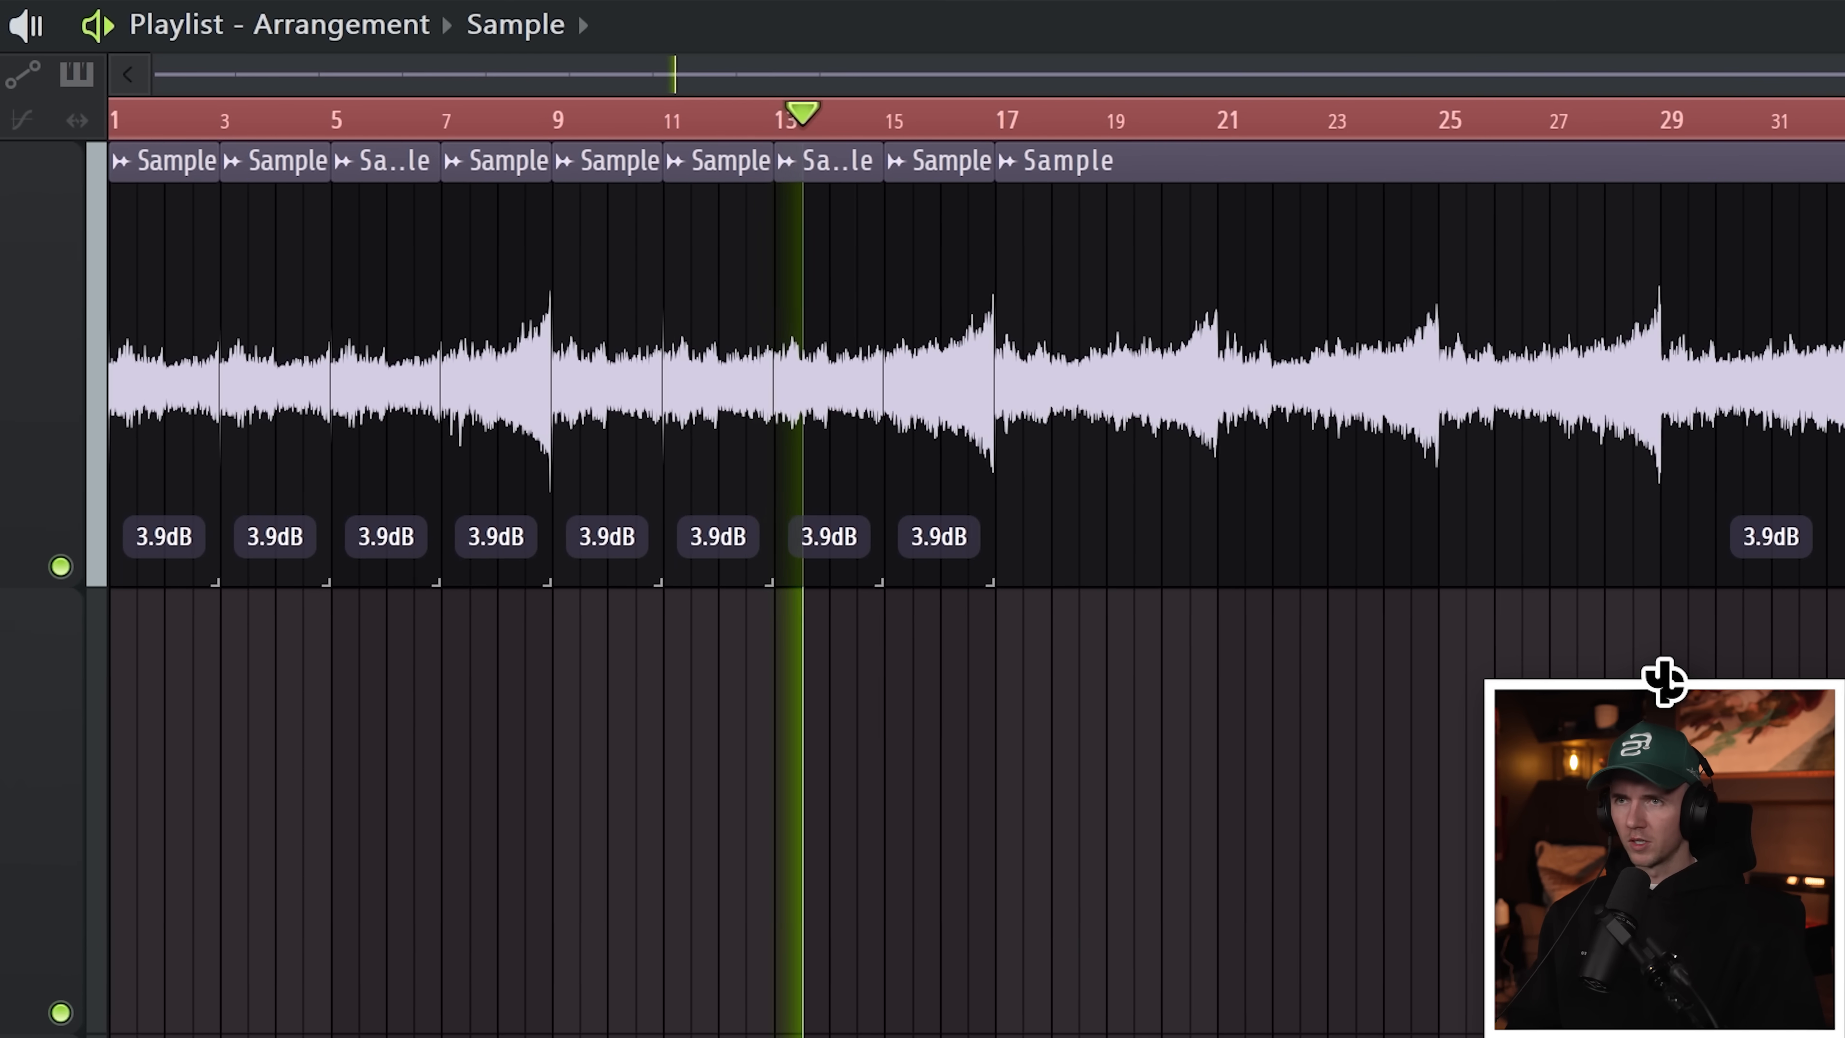
Step: Set the sample's declicking mode to Generic (bleeding)
{"action": "scroll", "coordinate": [992, 736], "scroll_direction": "down", "scroll_amount": 1}
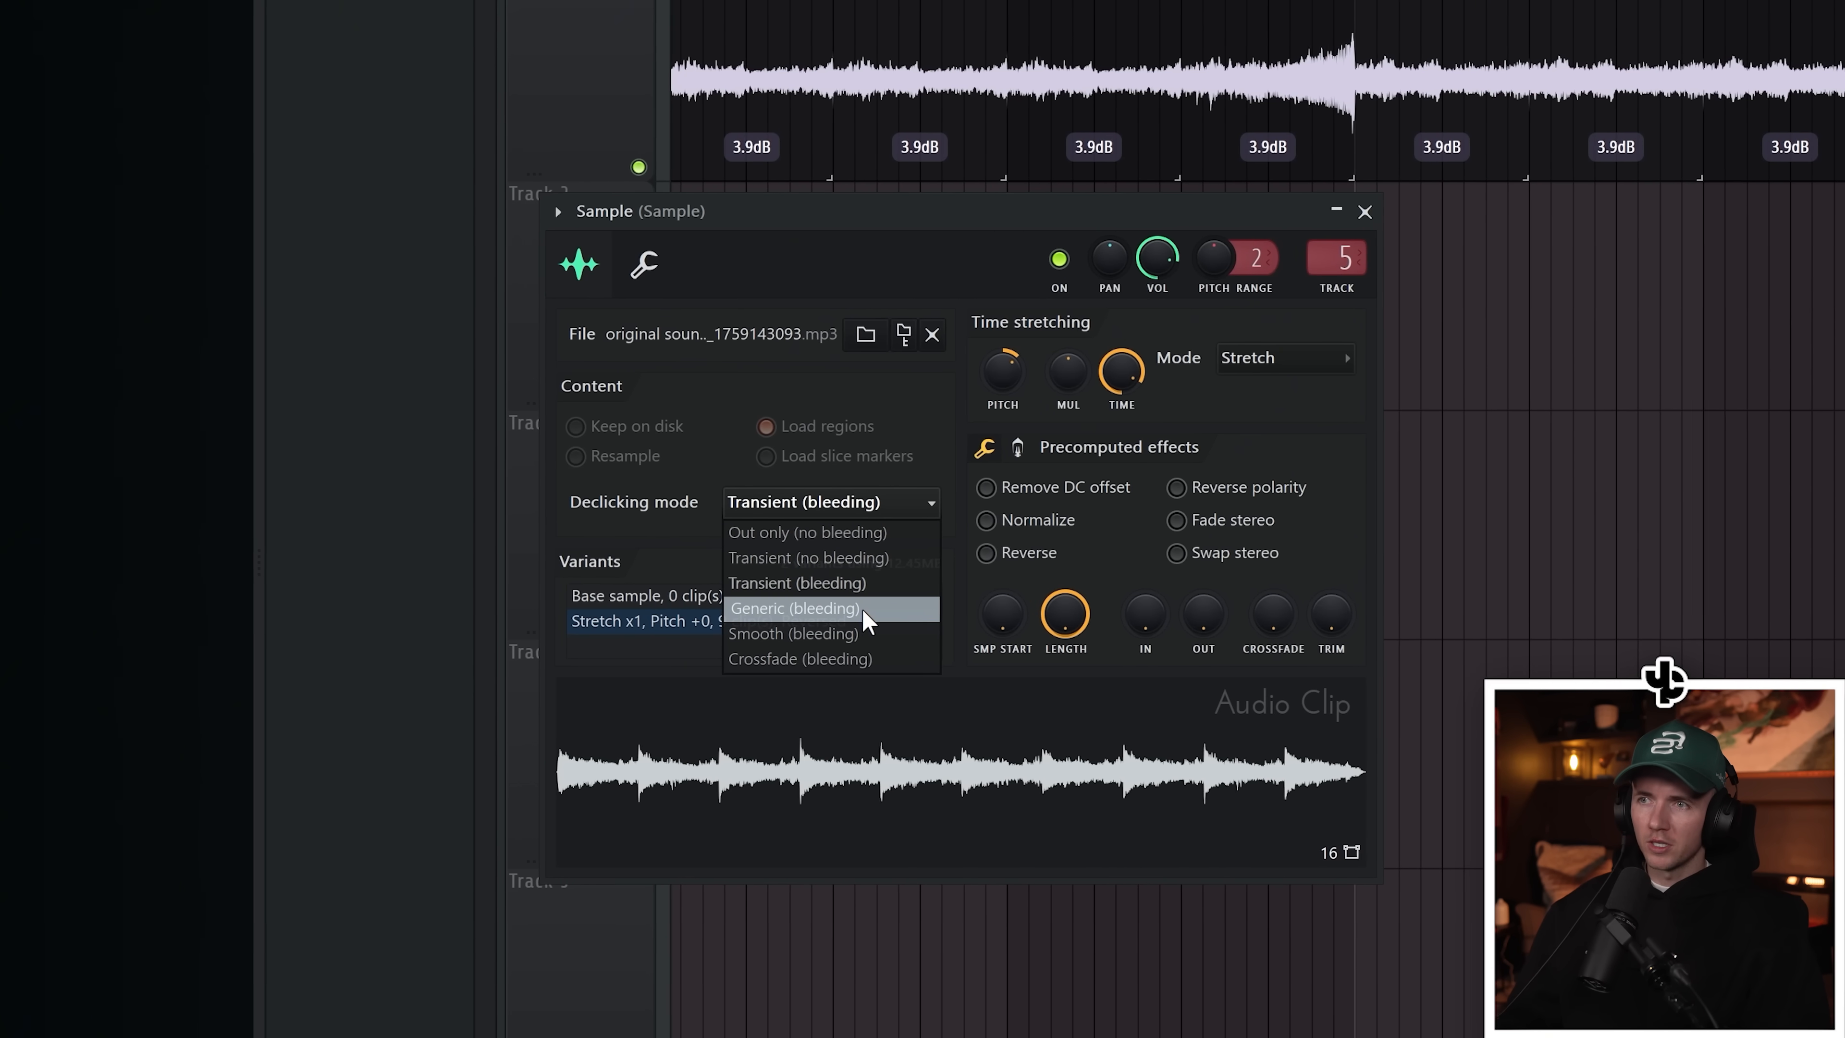
{"action": "left_click", "coordinate": [861, 611]}
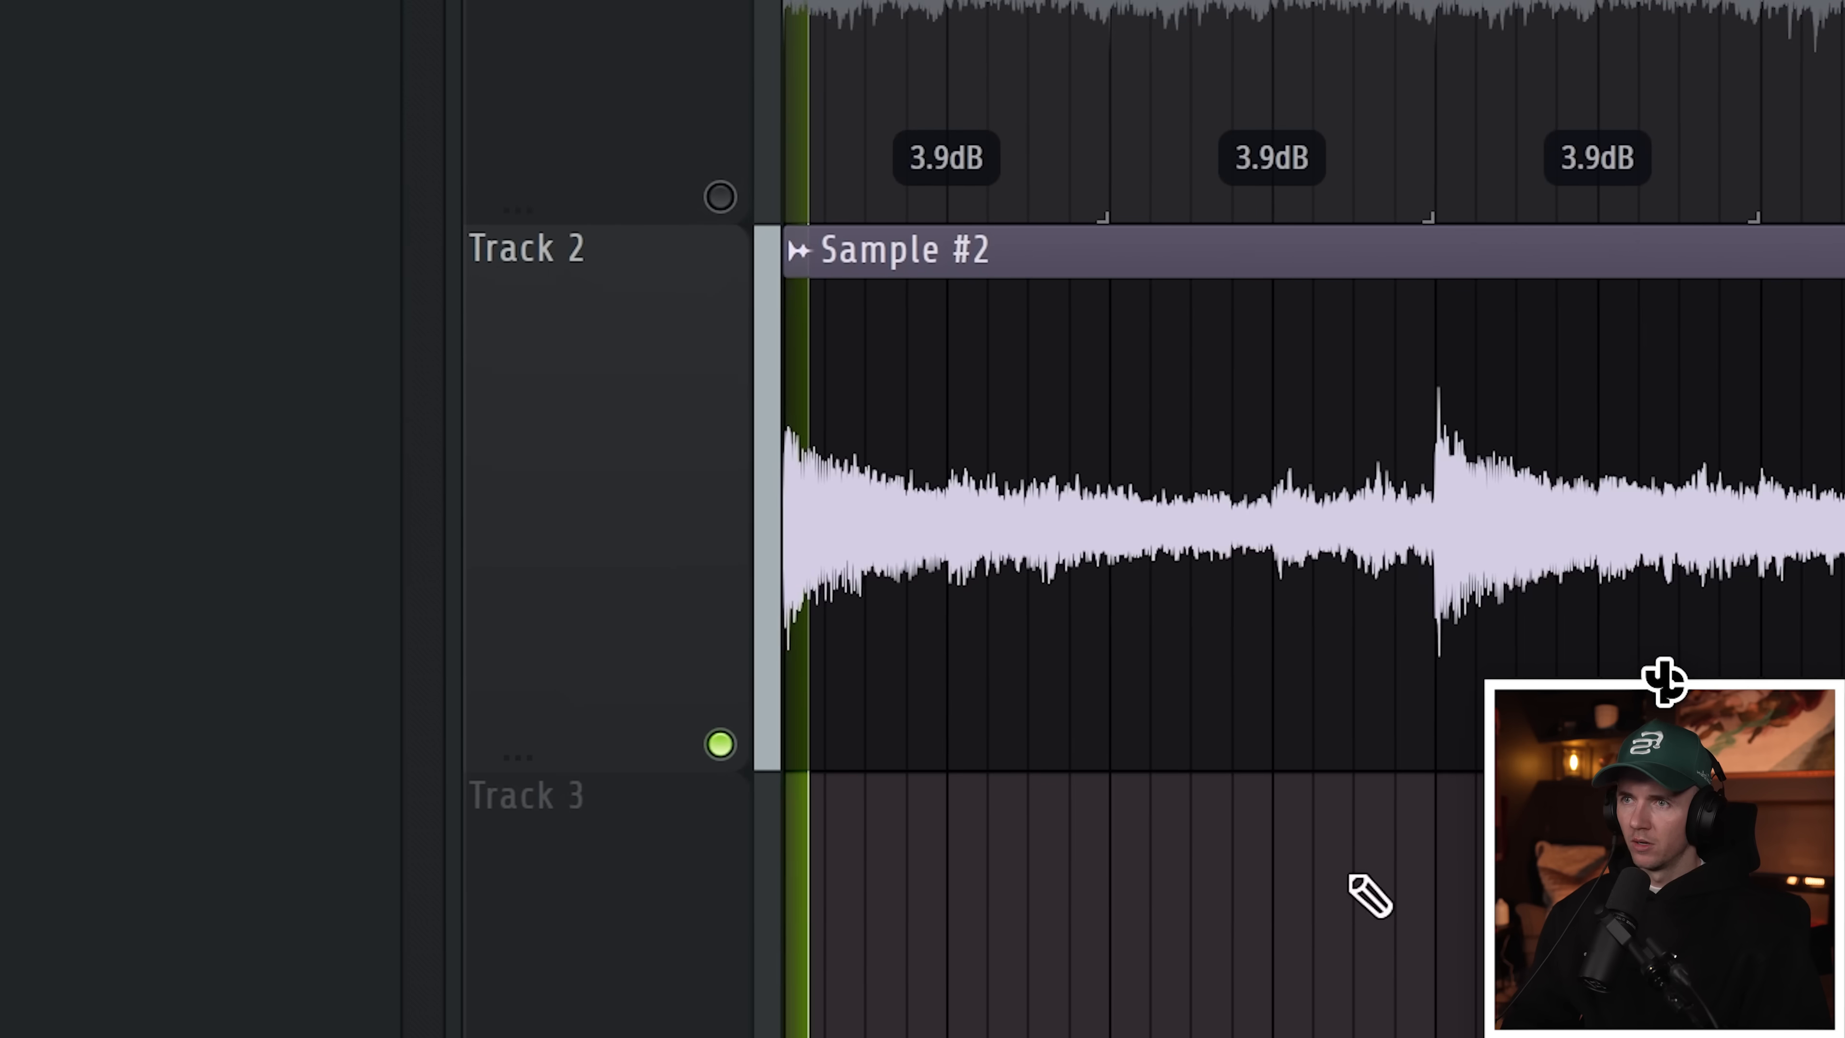
Step: Slice the Sample #2 clip on Track 2 into short pieces and rearrange them within the first bars
{"action": "scroll", "coordinate": [937, 935], "scroll_direction": "up", "scroll_amount": 2}
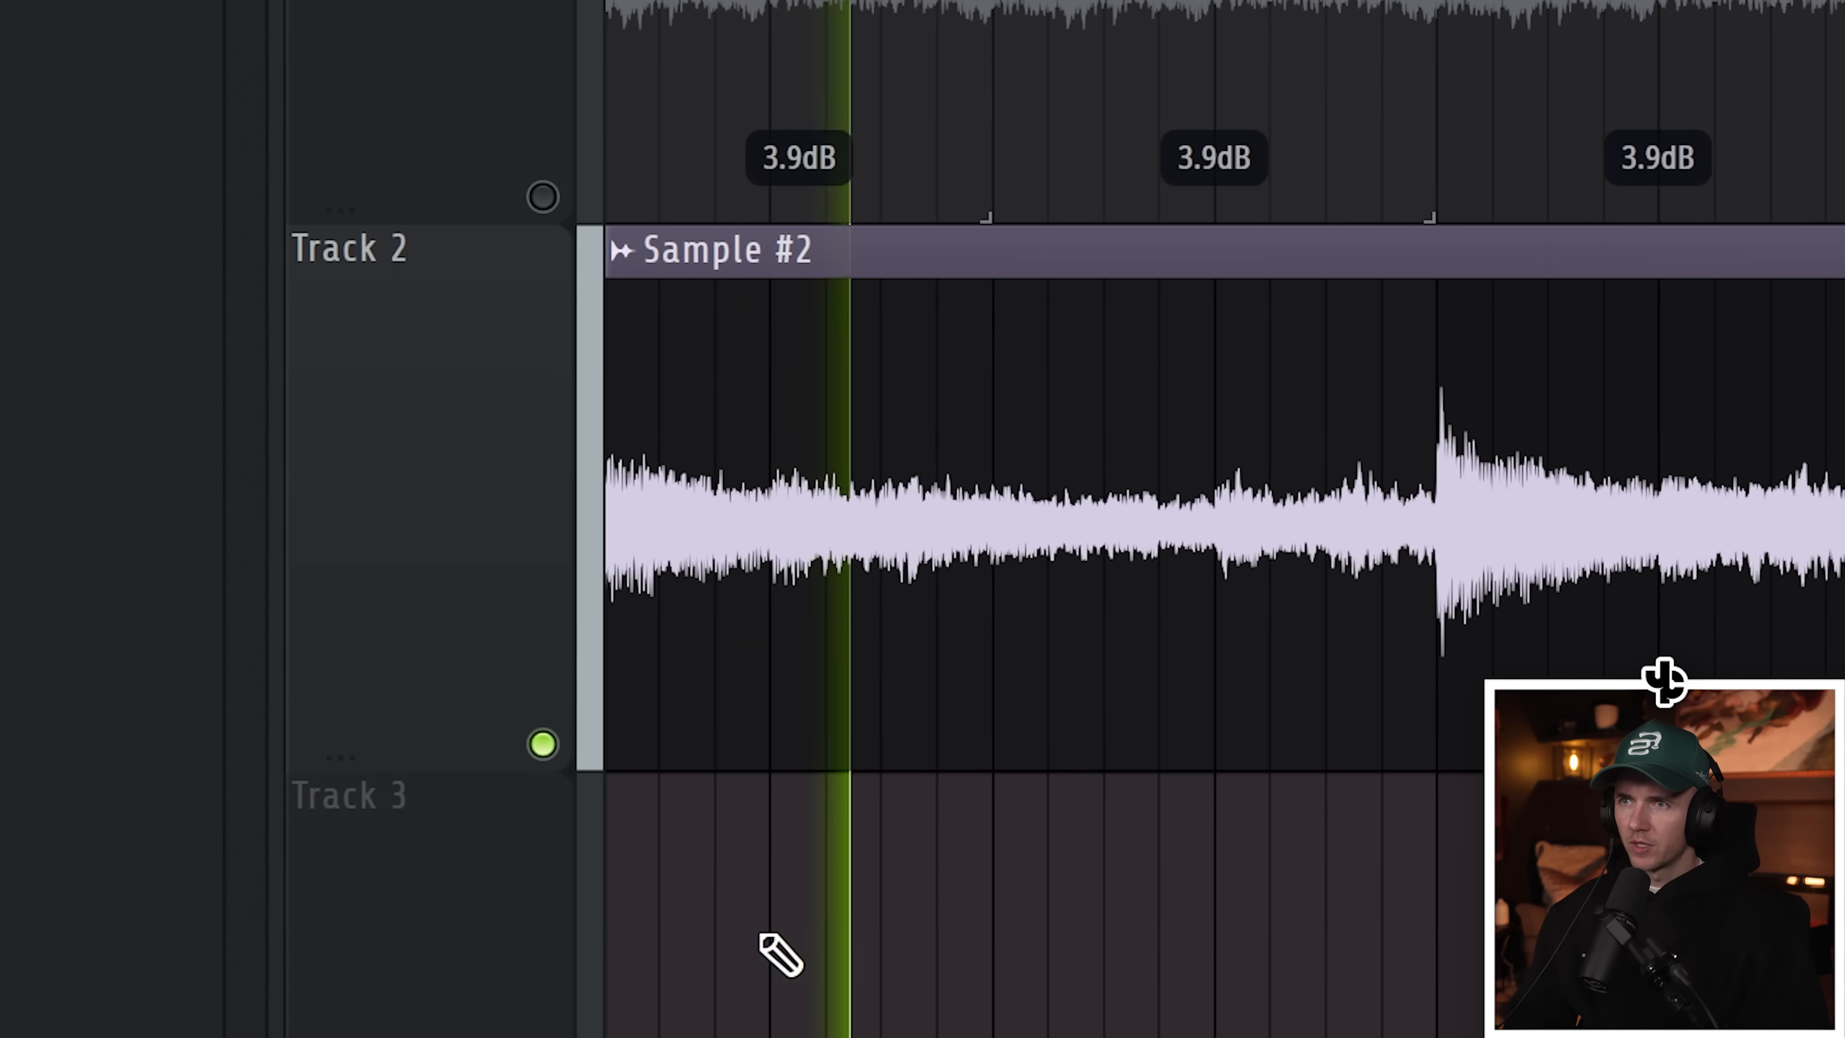
{"action": "scroll", "coordinate": [759, 945], "scroll_direction": "down", "scroll_amount": 2}
{"action": "scroll", "coordinate": [748, 959], "scroll_direction": "up", "scroll_amount": 2}
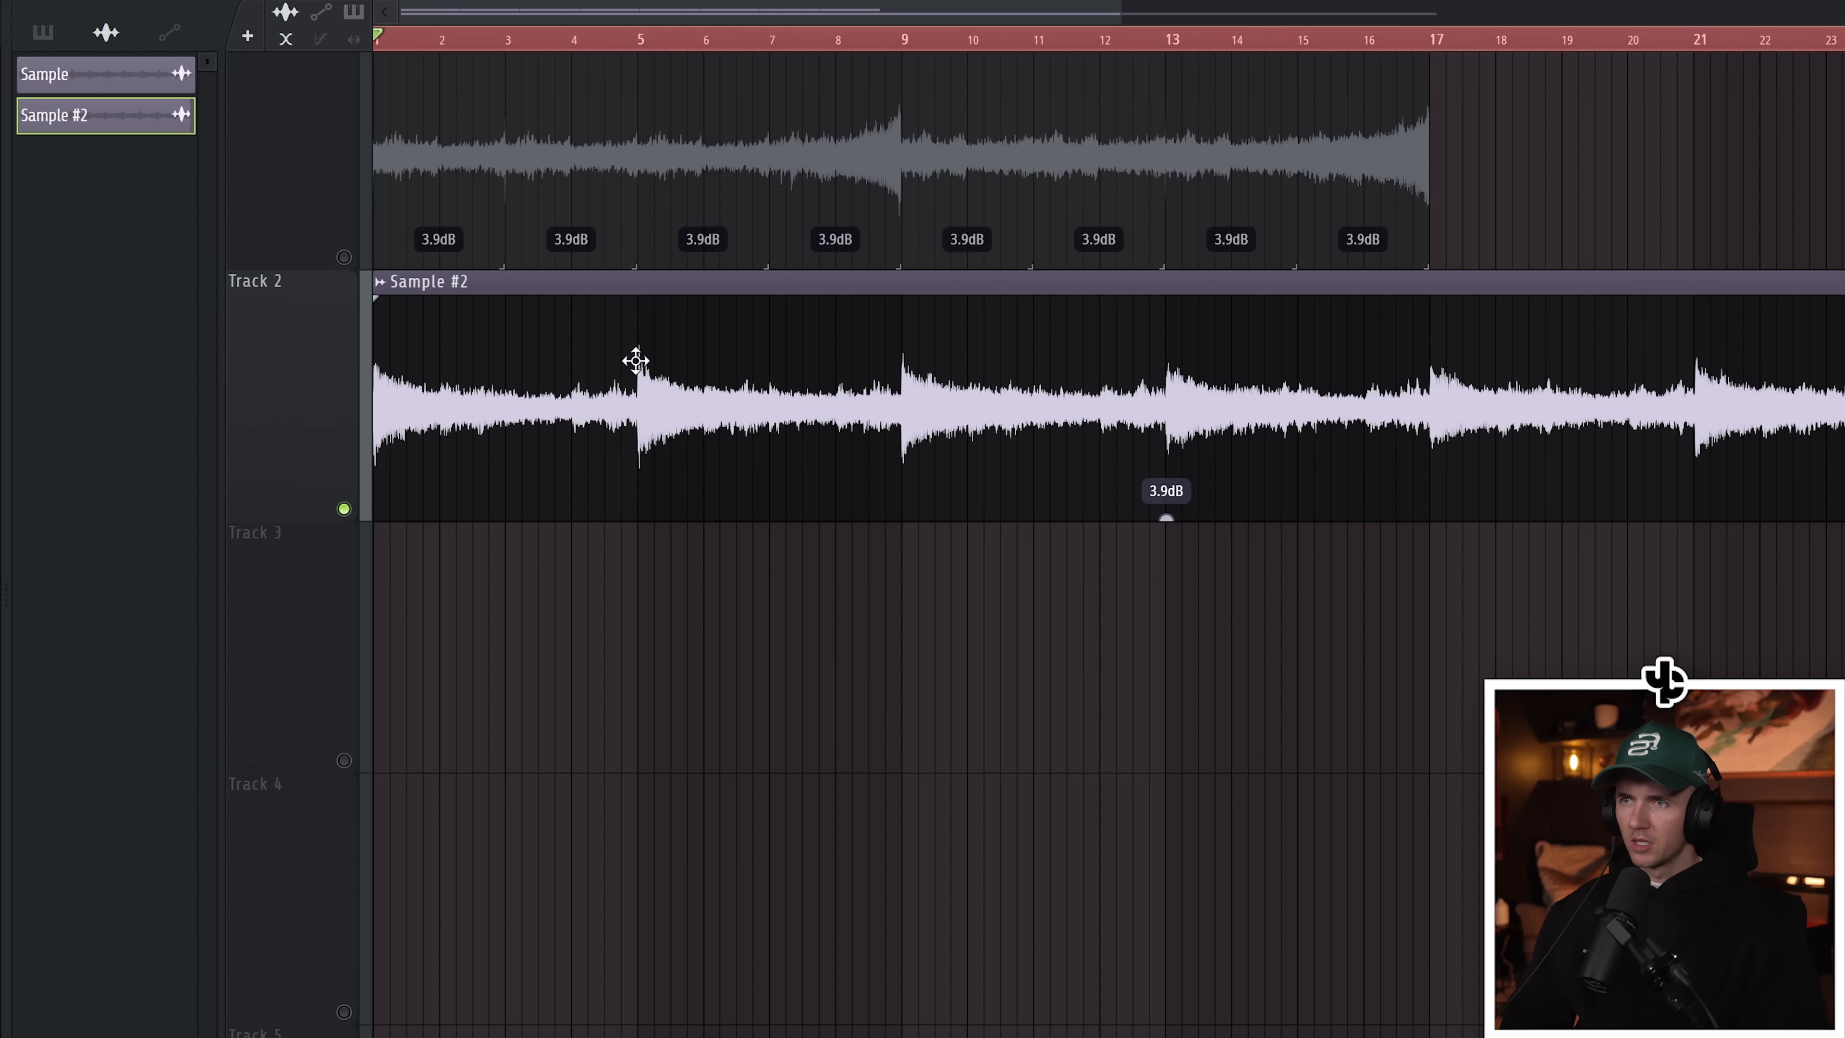
{"action": "left_click_drag", "start_coordinate": [724, 382], "coordinate": [1000, 375]}
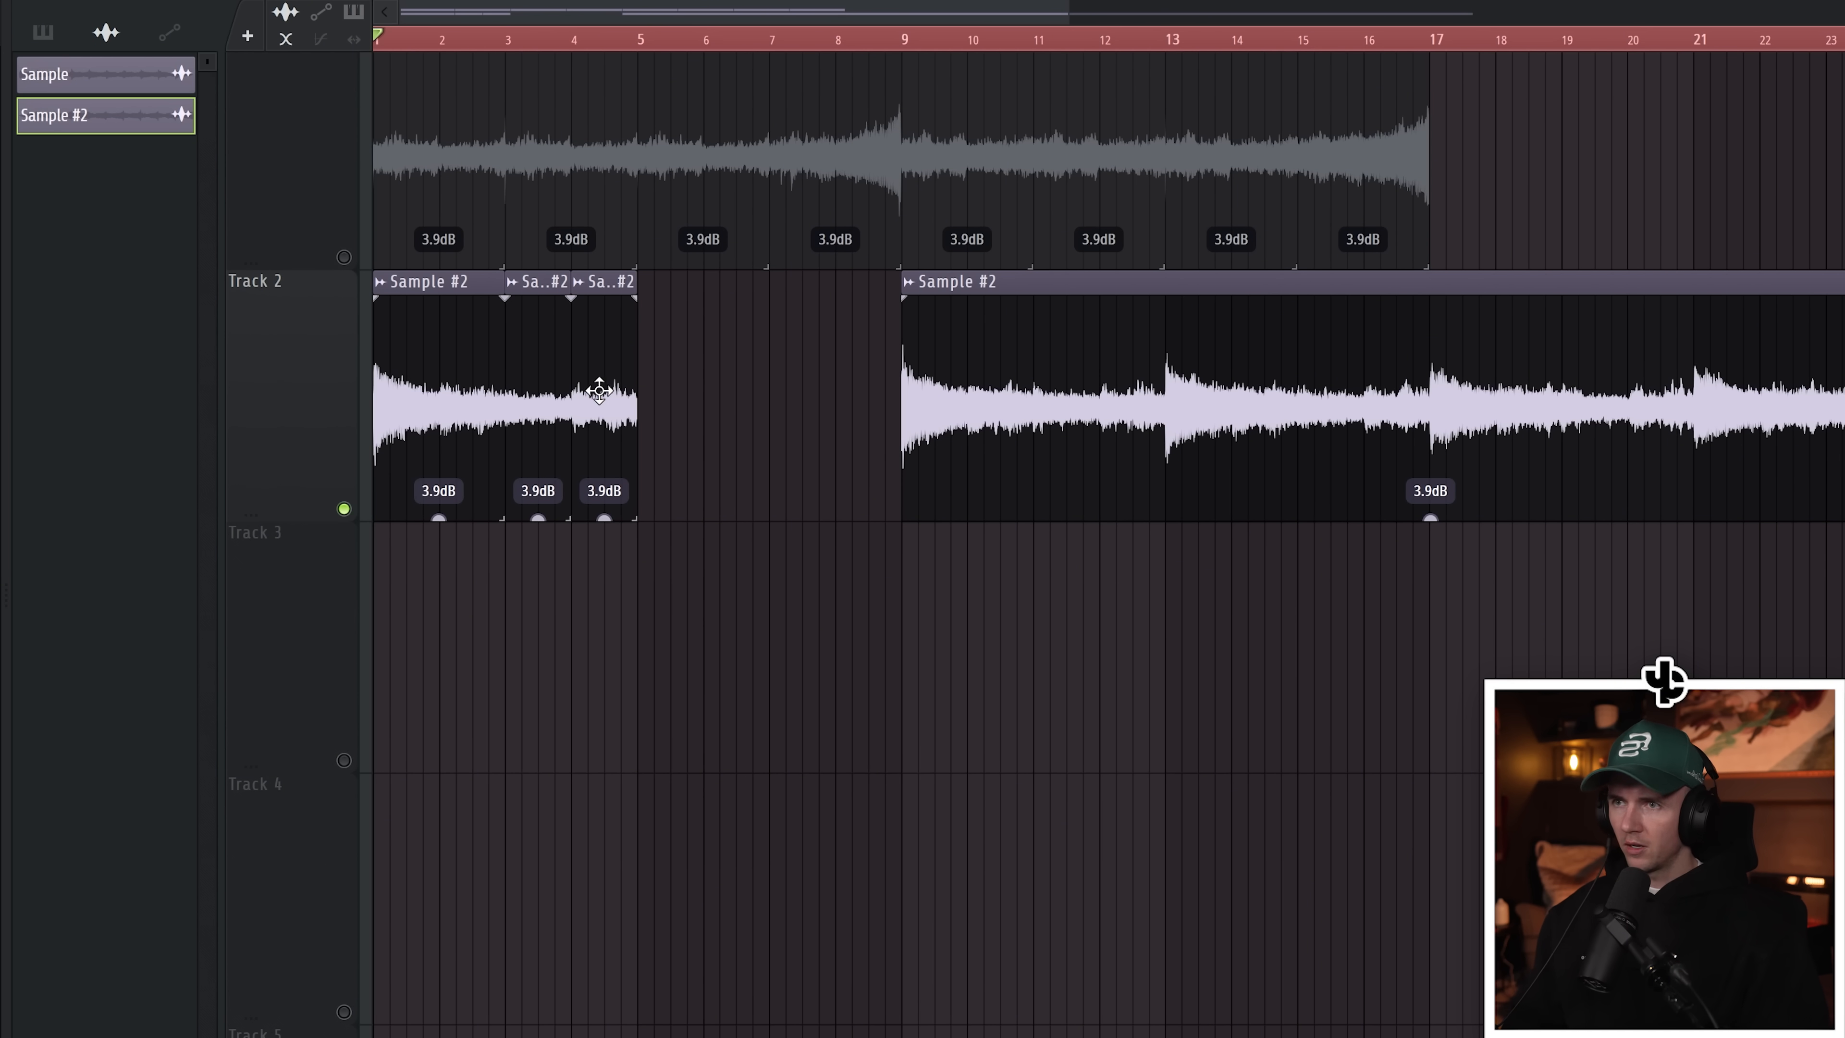
{"action": "left_click_drag", "start_coordinate": [599, 391], "coordinate": [785, 396]}
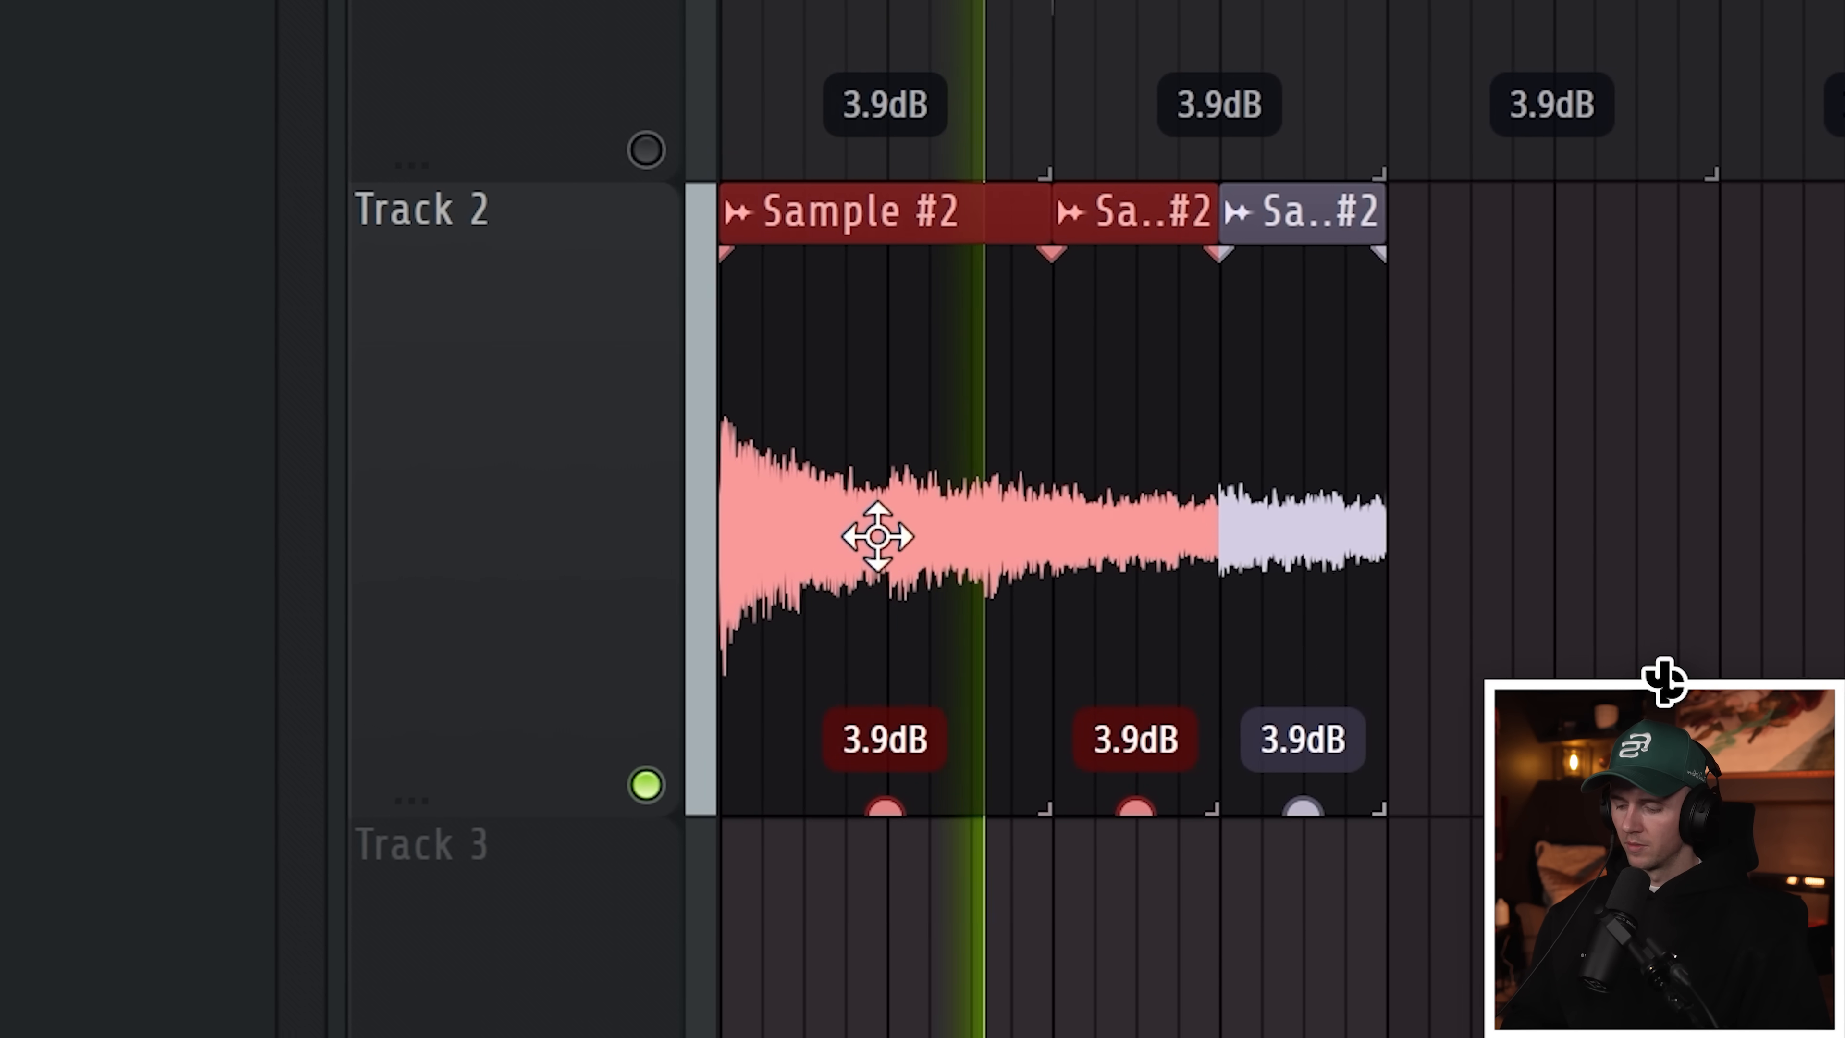
Step: Select the rearranged slices on Track 2 and duplicate them after the first group
{"action": "left_click_drag", "start_coordinate": [916, 536], "coordinate": [1617, 556]}
{"action": "left_click_drag", "start_coordinate": [1457, 556], "coordinate": [1424, 556]}
{"action": "key", "text": "ctrl+d"}
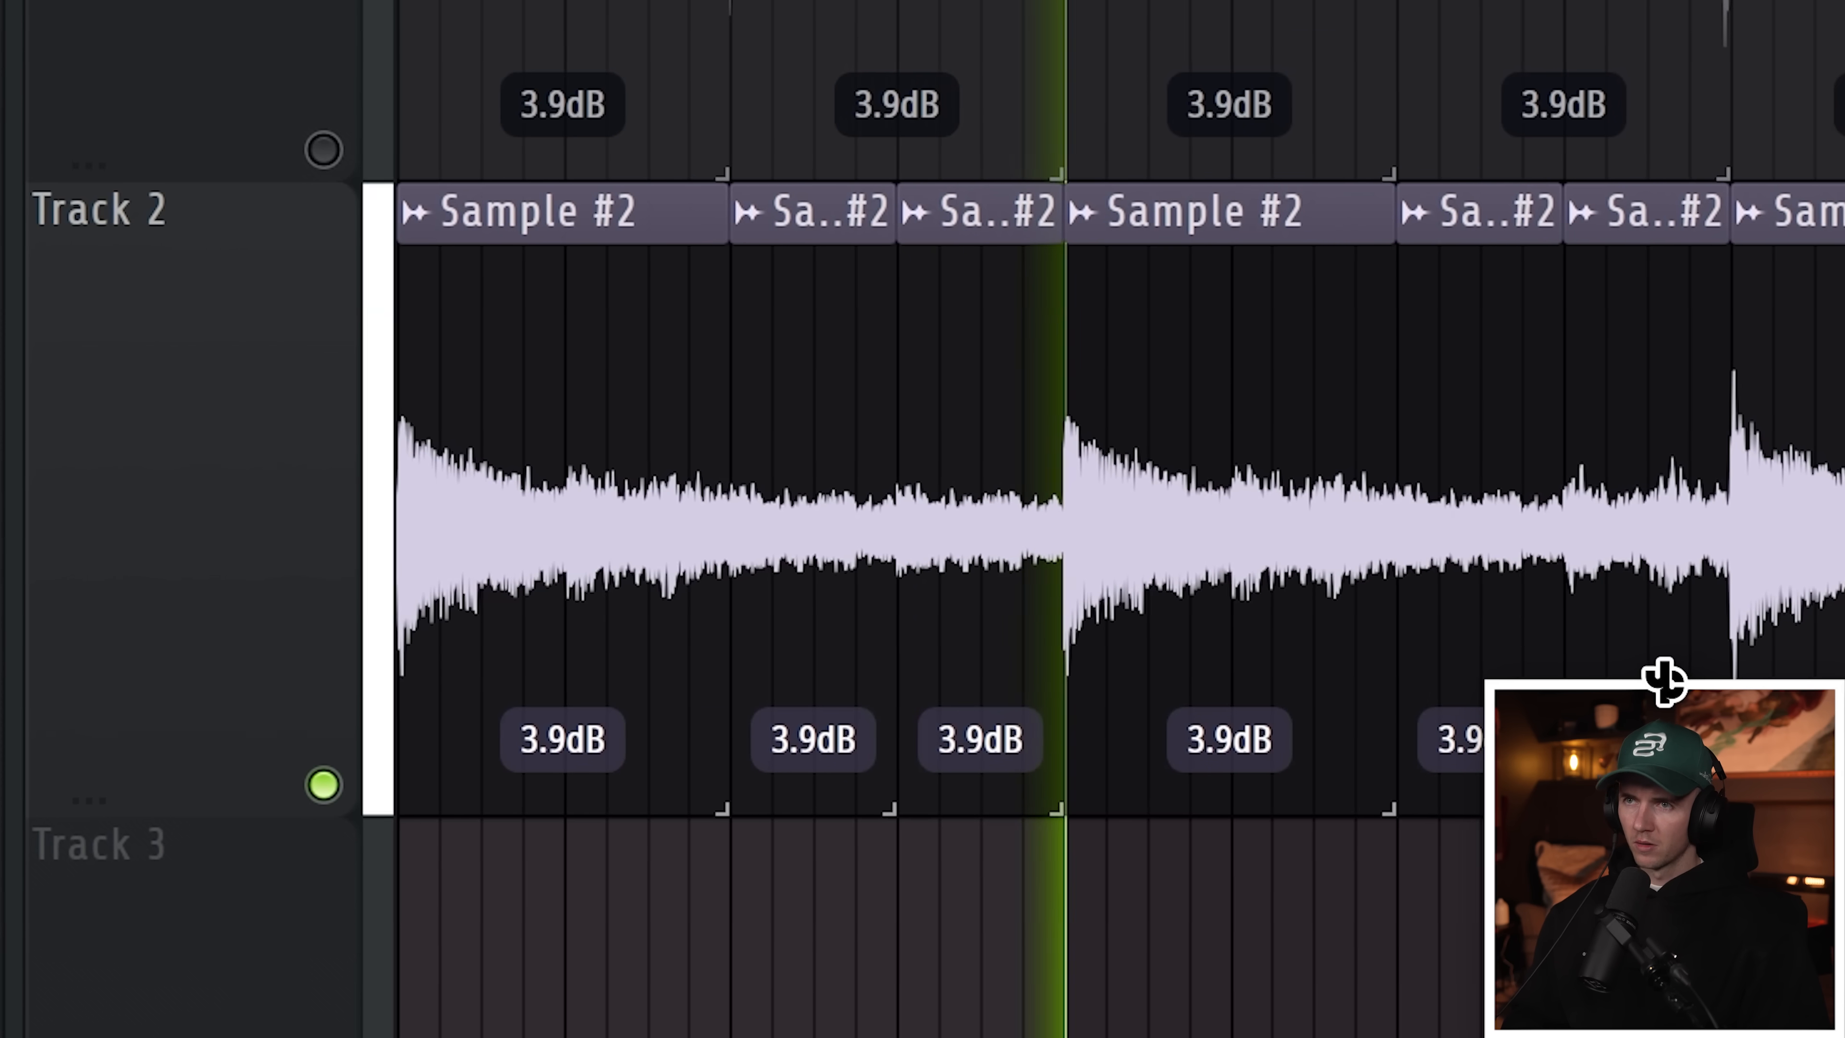
Step: Select the Pattern 1 clip on Track 2 and duplicate it twice
{"action": "scroll", "coordinate": [1141, 538], "scroll_direction": "down", "scroll_amount": 1}
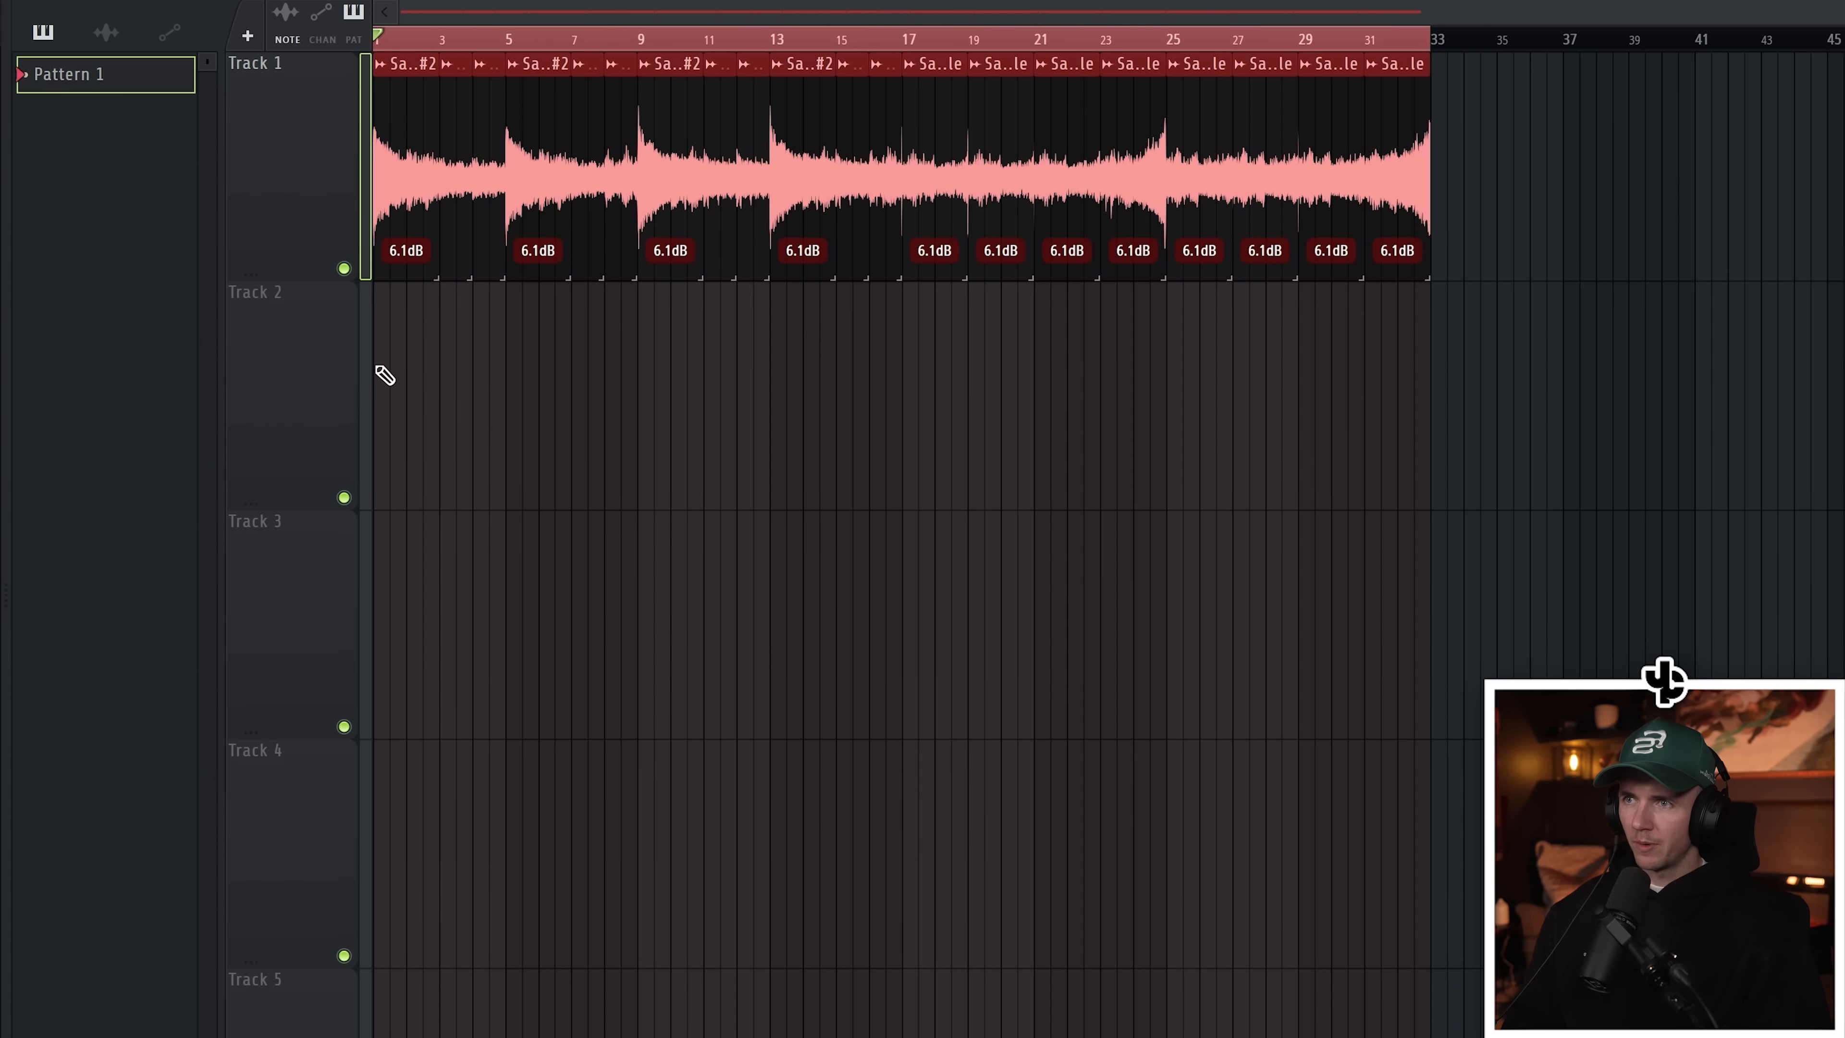
{"action": "left_click", "coordinate": [385, 375]}
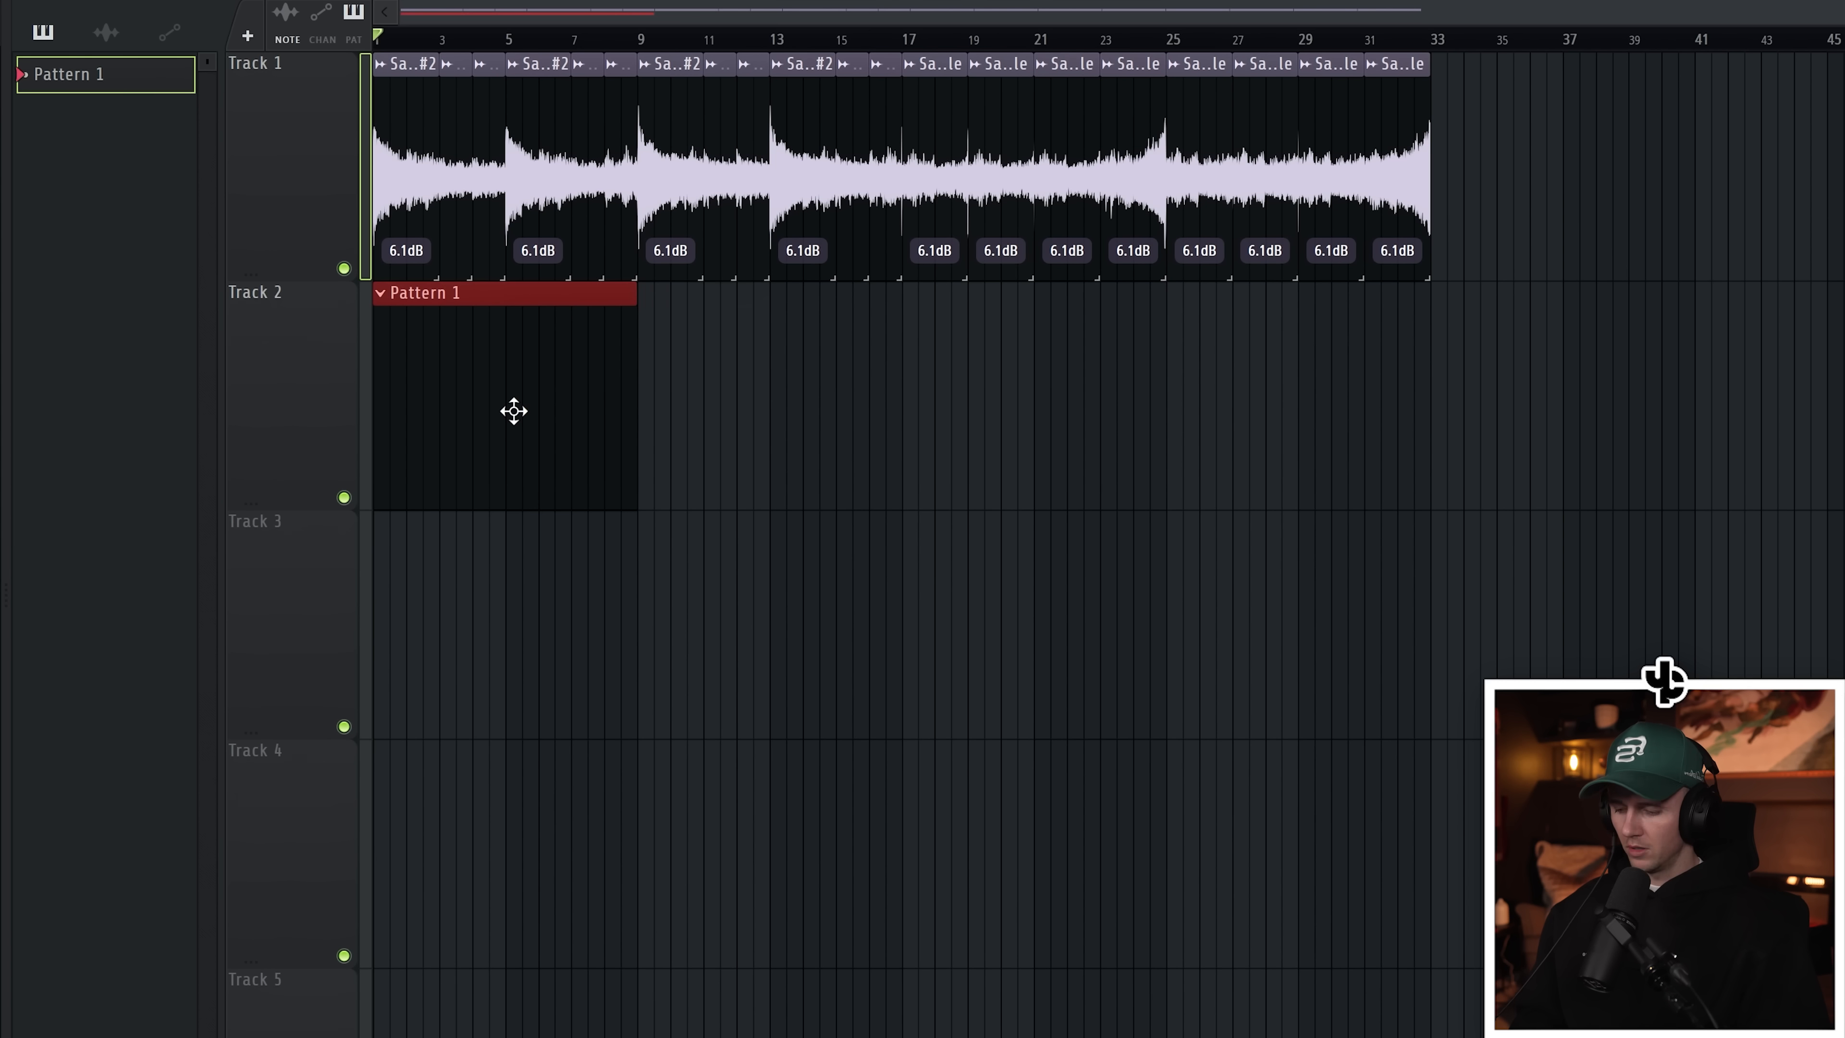
{"action": "key", "text": "ctrl+b"}
{"action": "key", "text": "ctrl+b"}
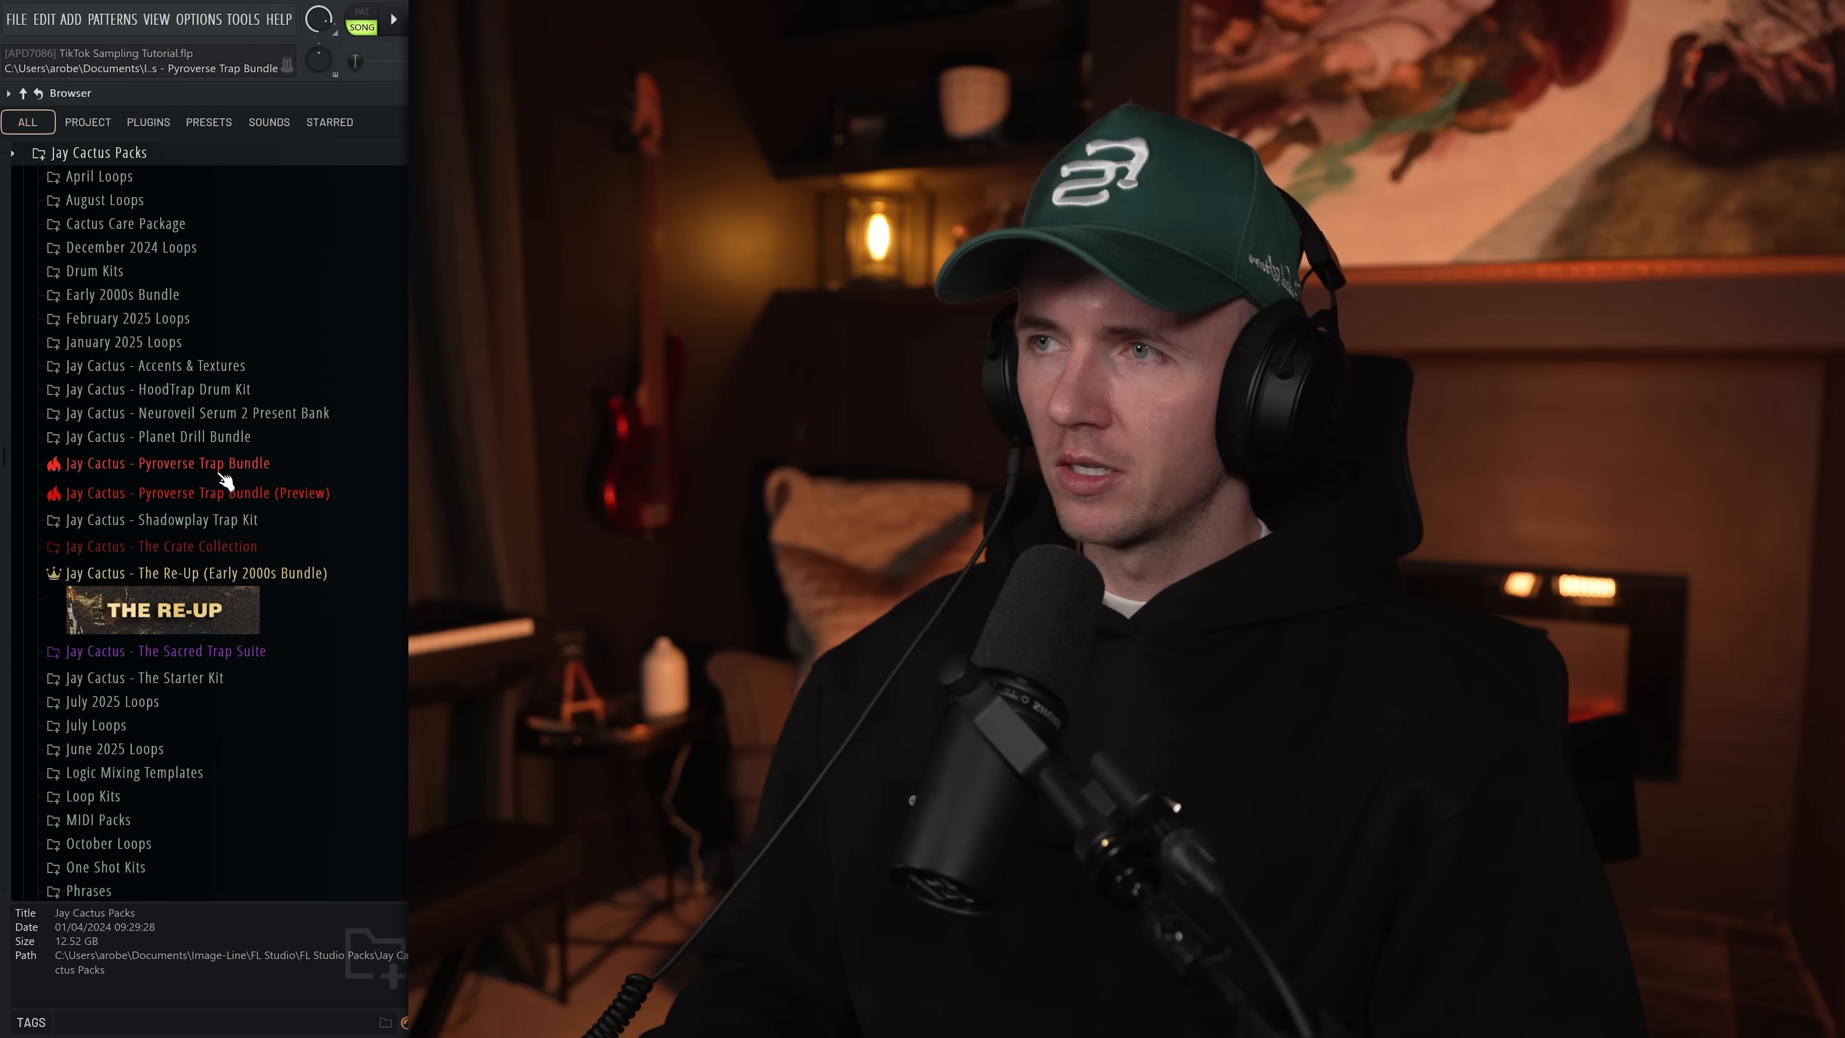
Step: Open the Pyroverse Trap Bundle's snare folder and preview several snare samples
{"action": "left_click", "coordinate": [223, 469]}
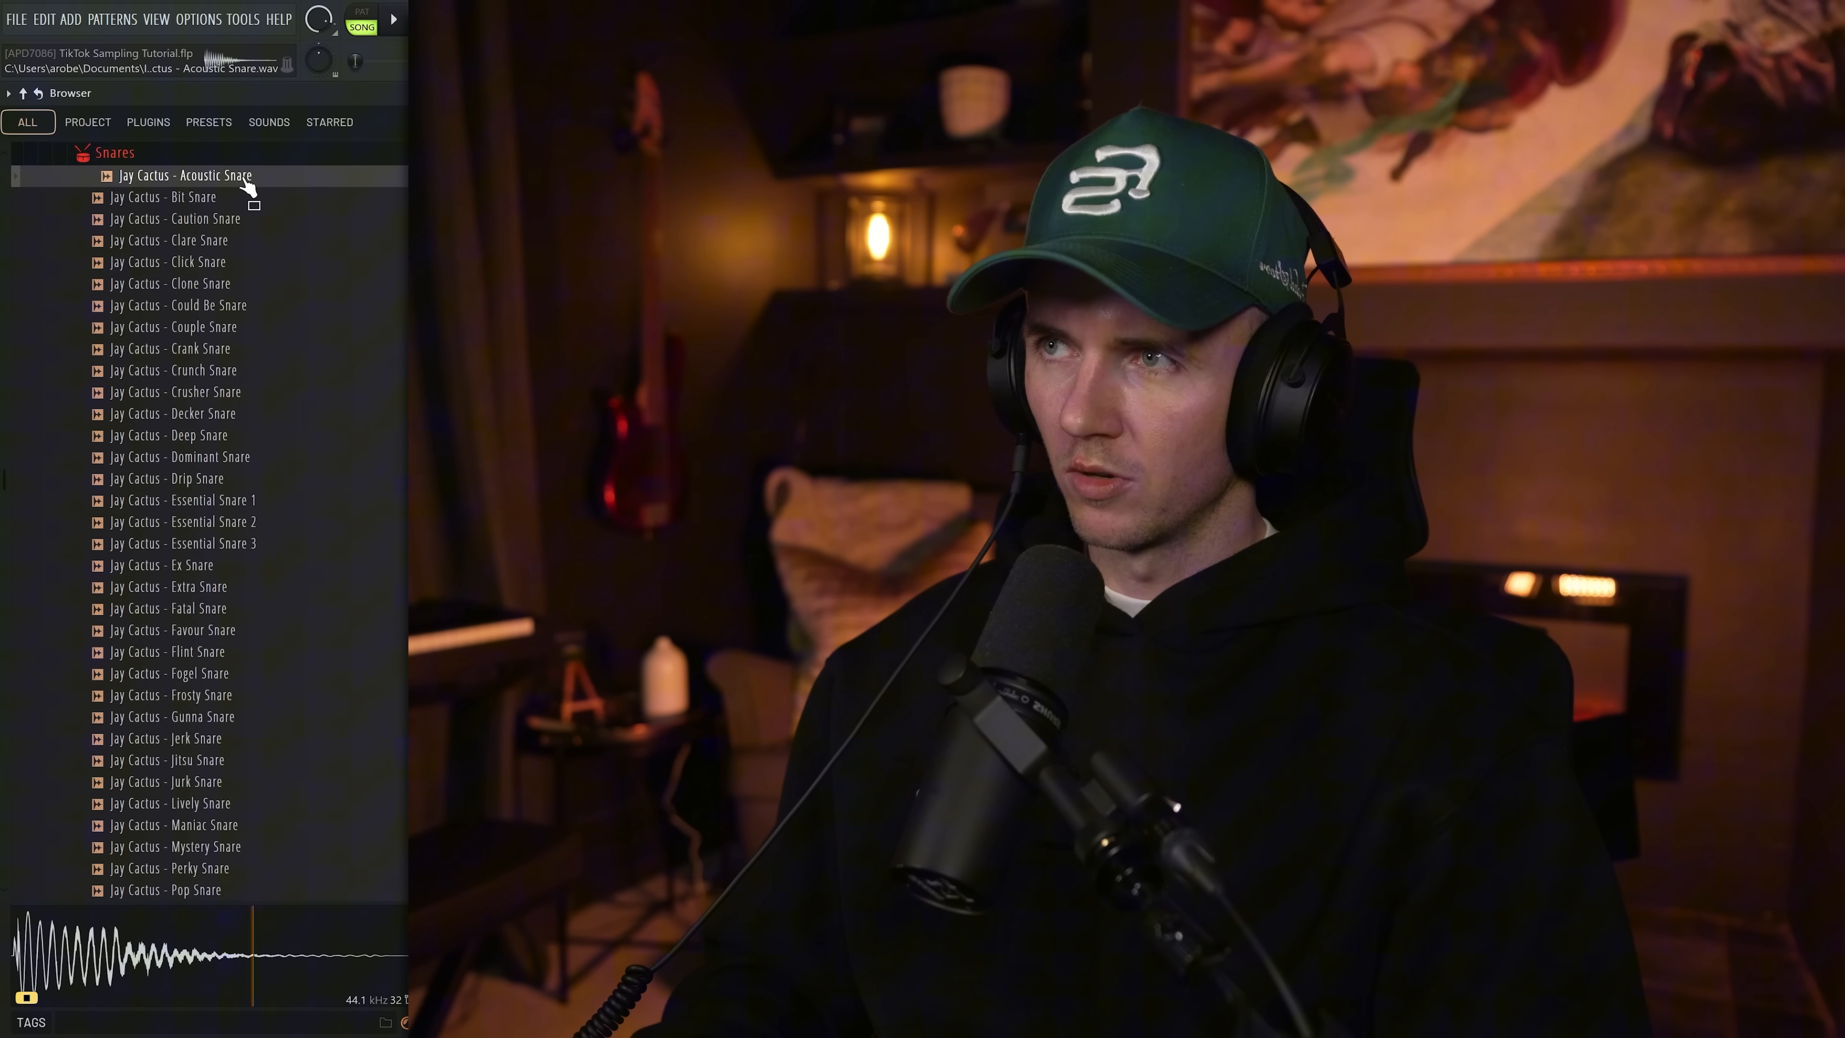
{"action": "left_click", "coordinate": [254, 197]}
{"action": "left_click", "coordinate": [270, 219]}
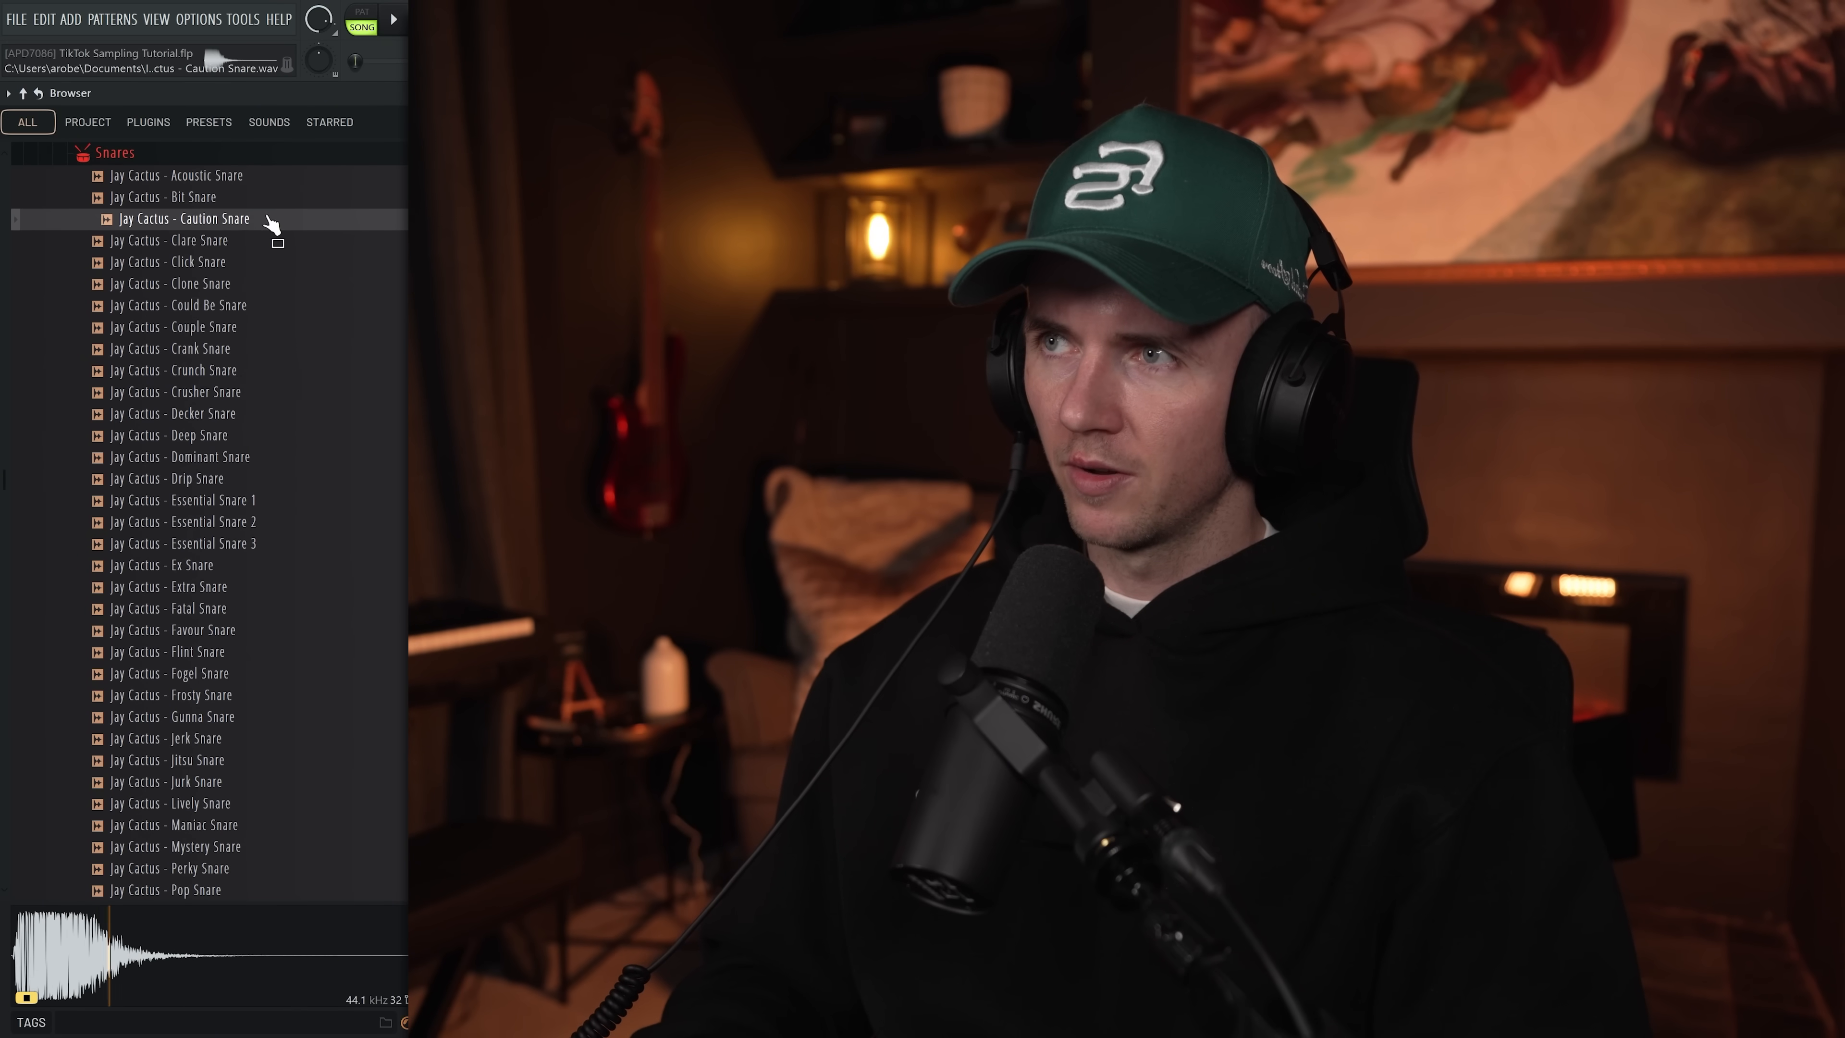
{"action": "left_click", "coordinate": [276, 242]}
{"action": "left_click", "coordinate": [280, 263]}
{"action": "left_click", "coordinate": [311, 520]}
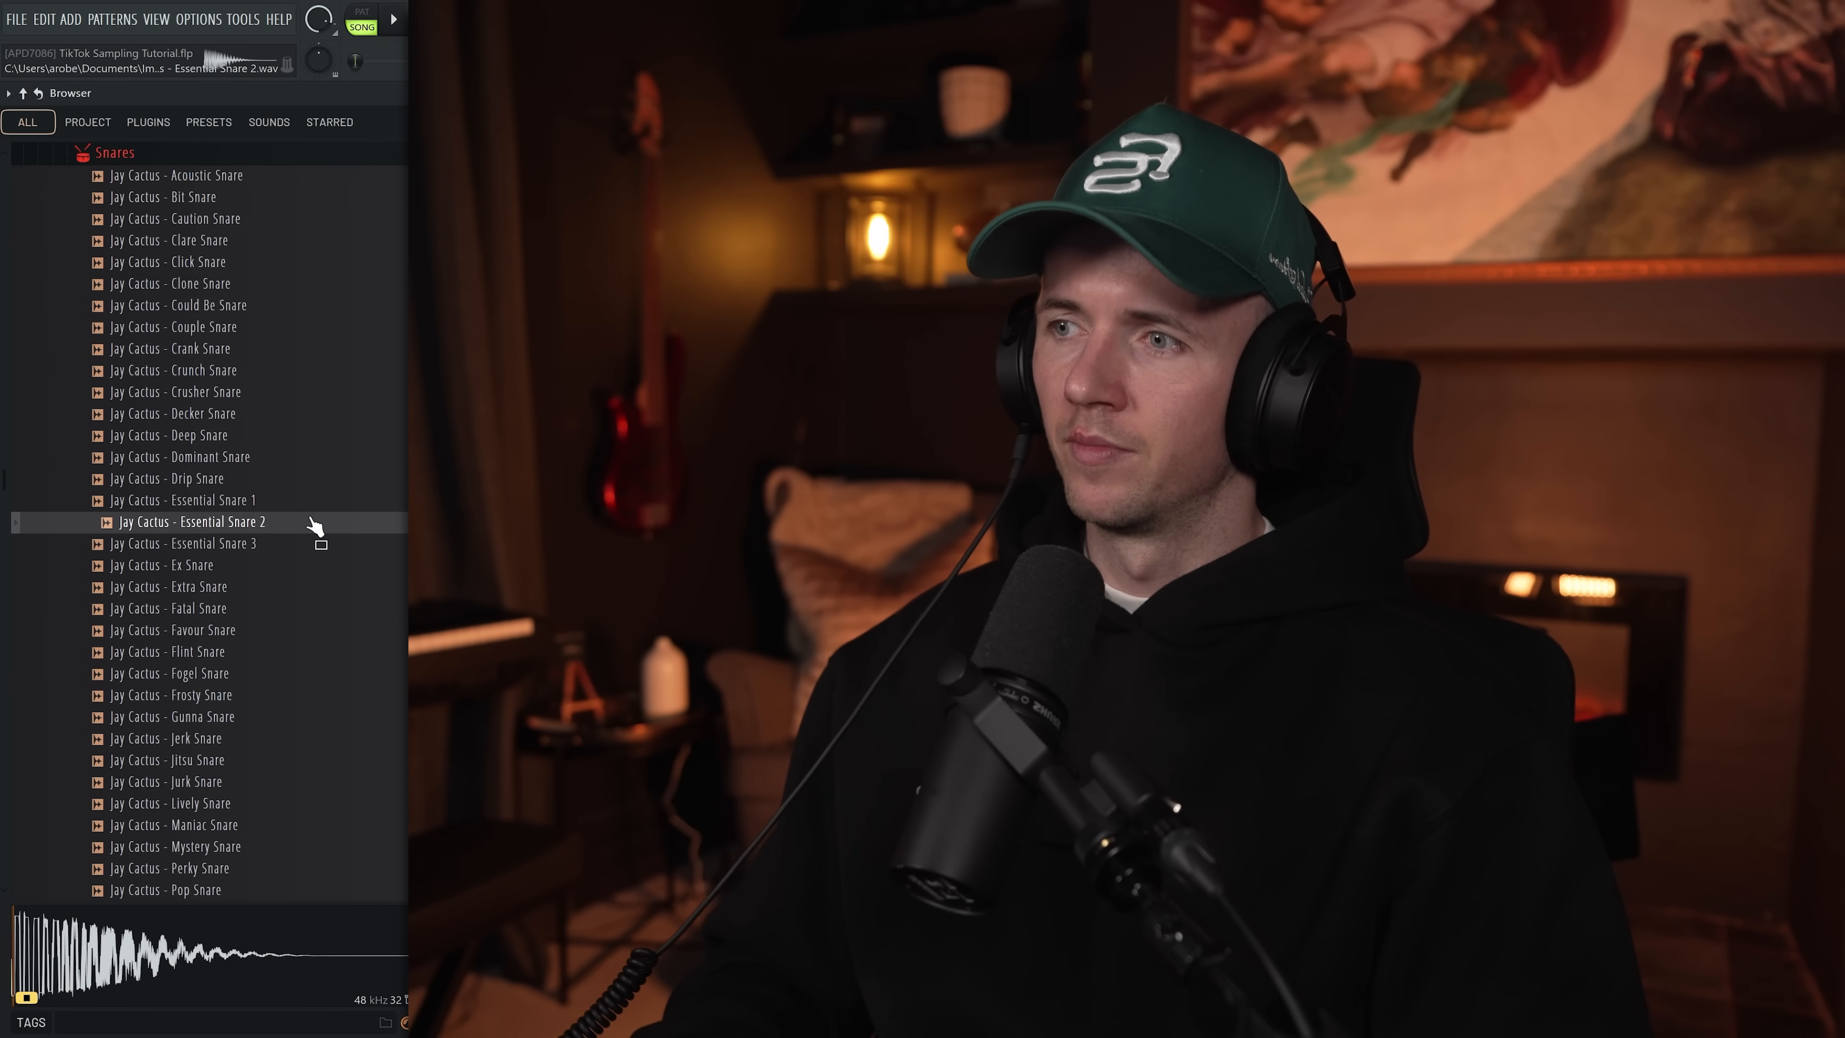
{"action": "left_click", "coordinate": [318, 501]}
{"action": "left_click", "coordinate": [287, 587]}
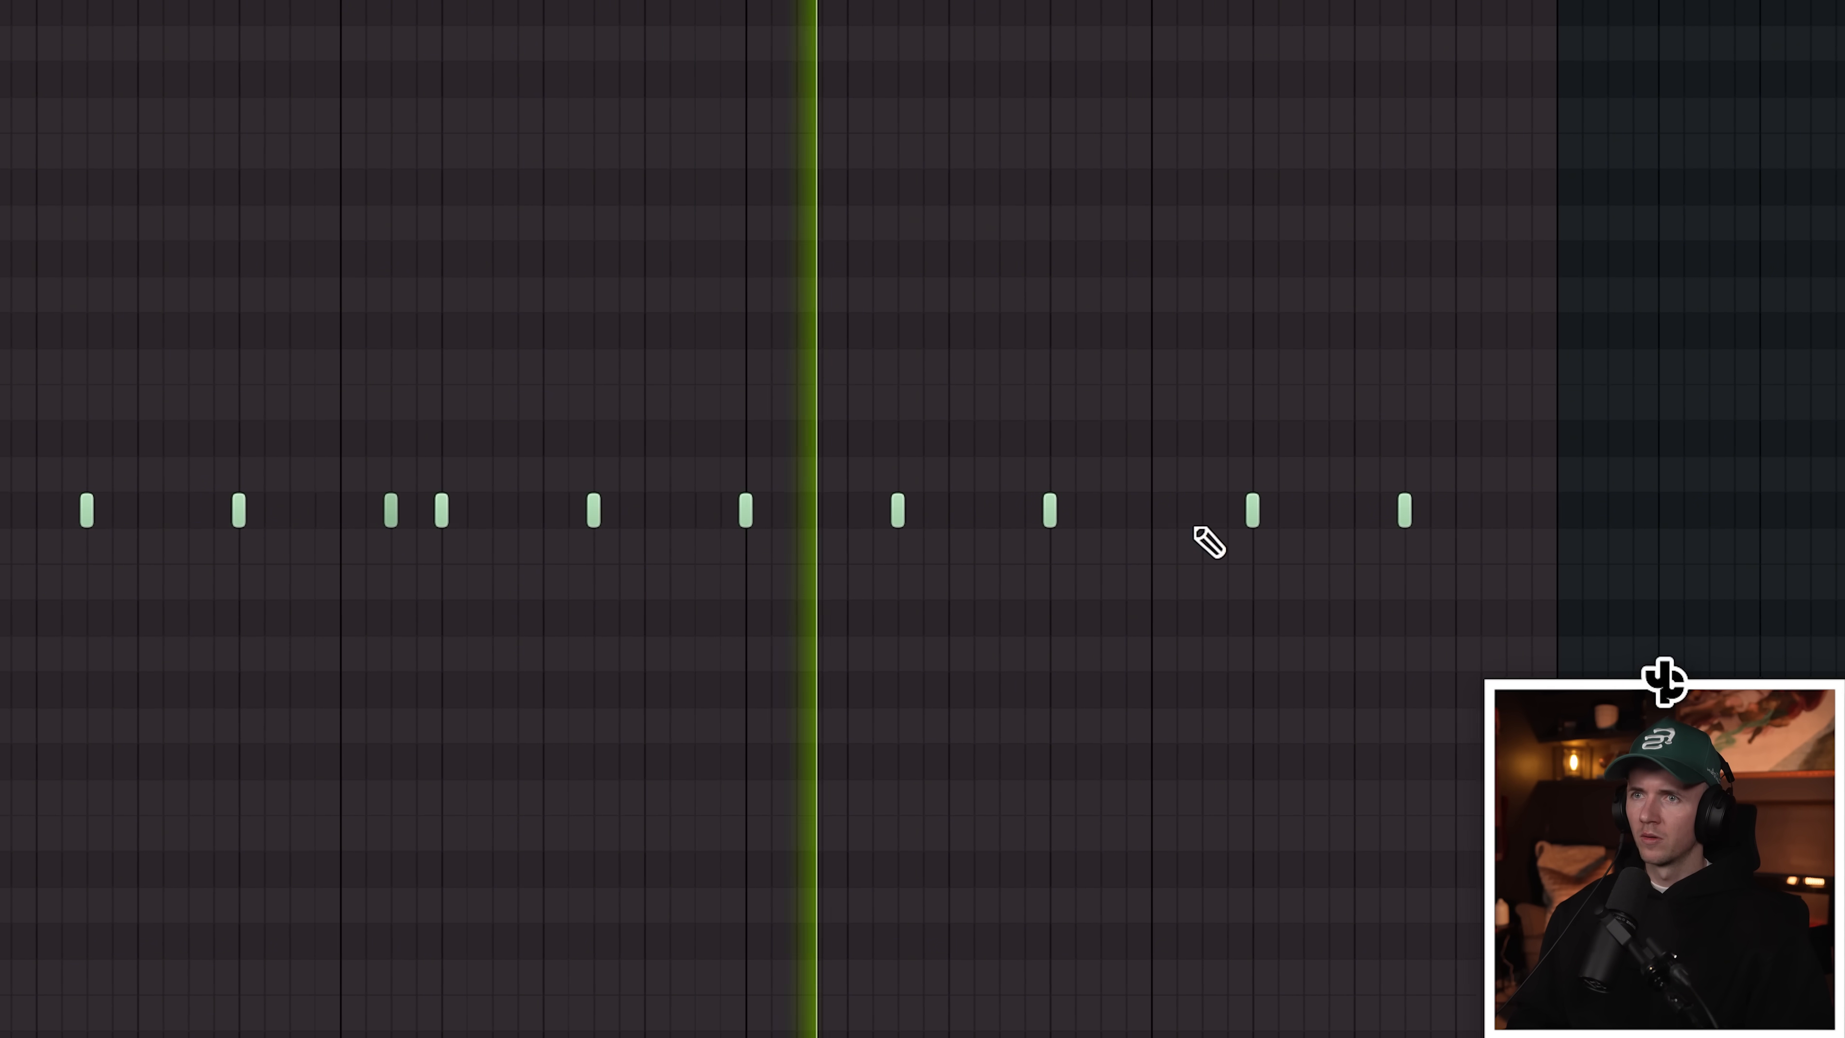
Step: Place snare notes in the drum pattern
{"action": "left_click", "coordinate": [1201, 510]}
{"action": "left_click", "coordinate": [1226, 510]}
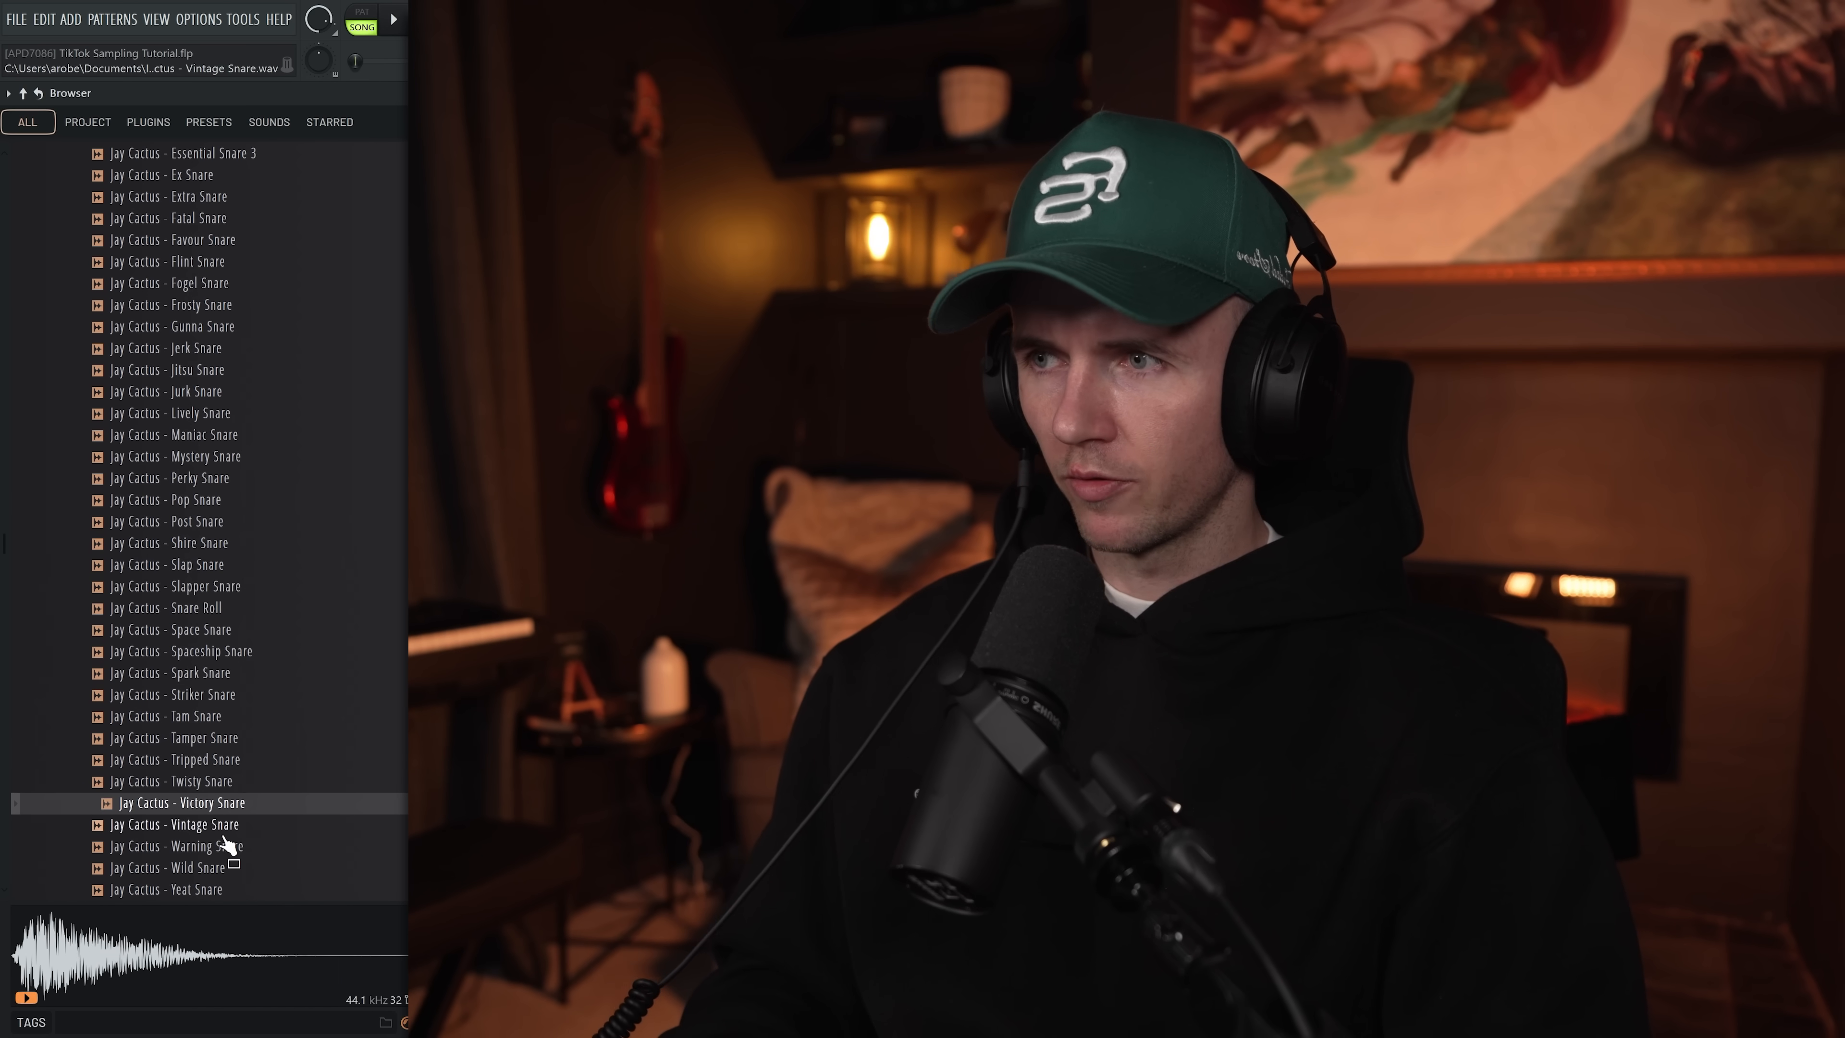
Step: Pick the Jay Cactus - Warning Snare sample and add a note with it in the pattern
{"action": "left_click", "coordinate": [227, 847]}
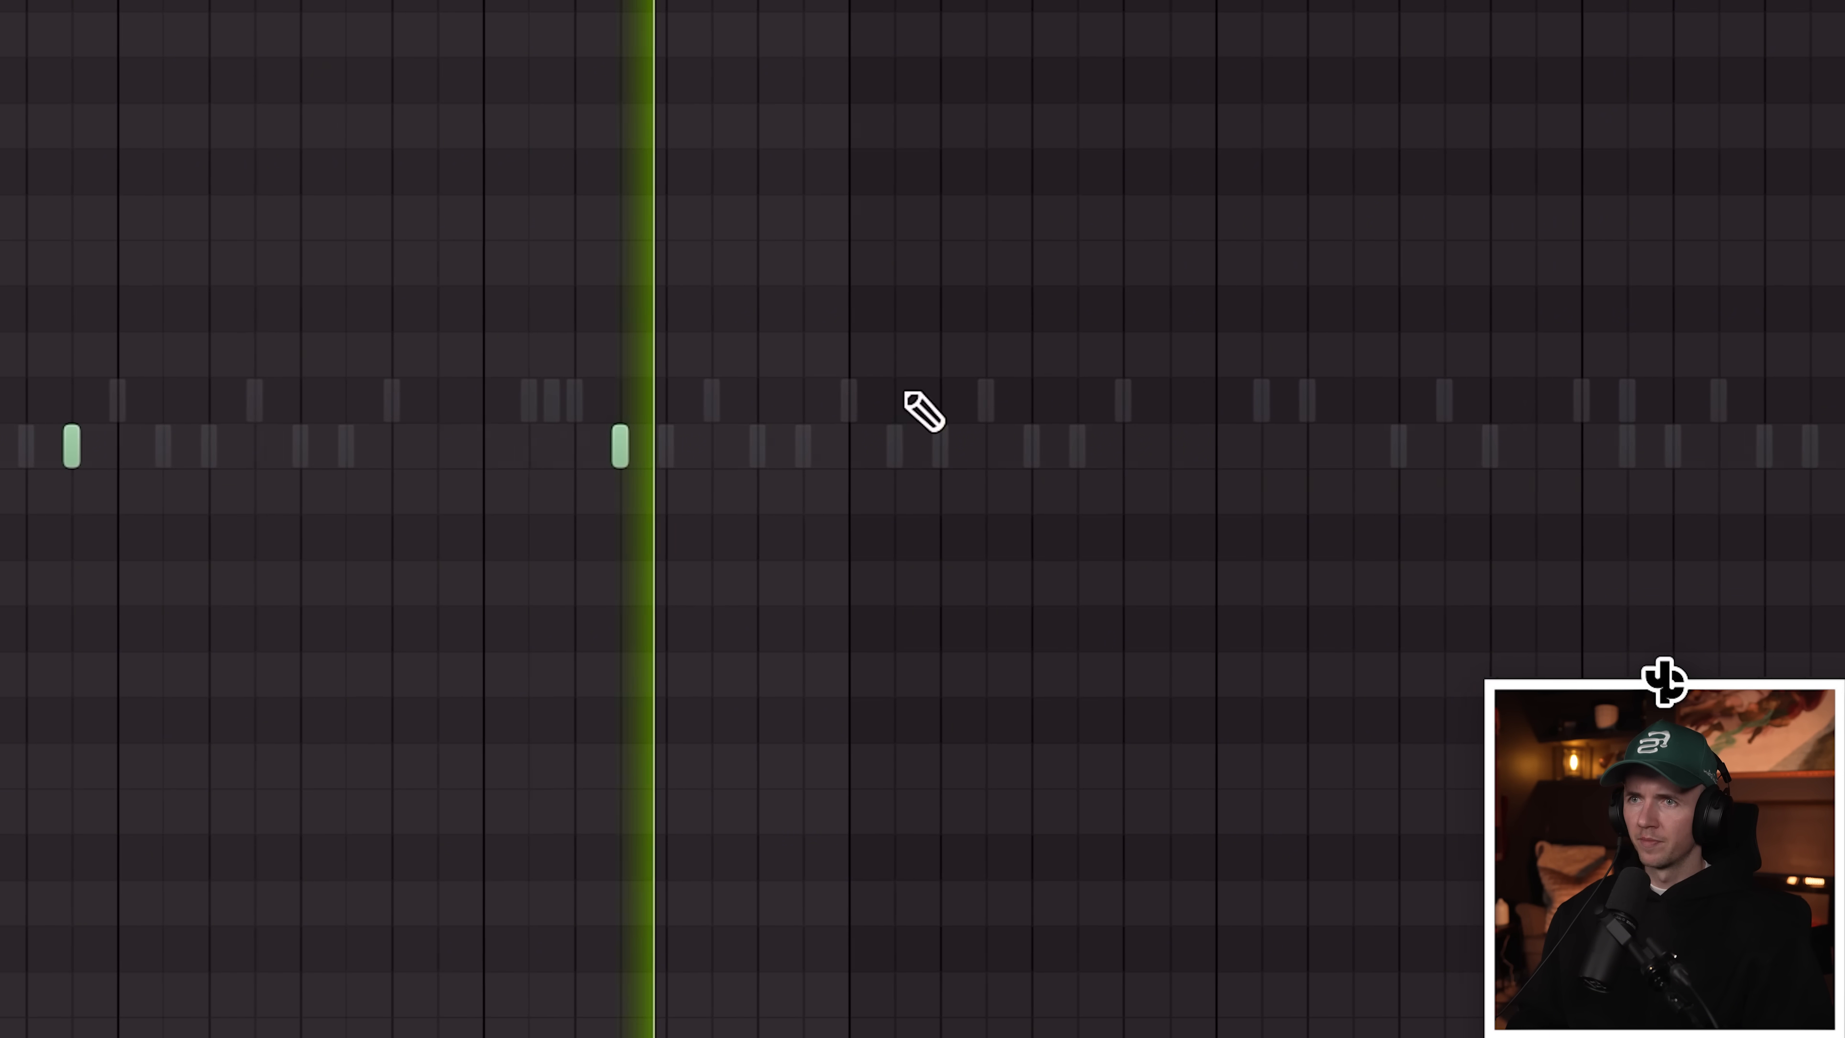
{"action": "left_click", "coordinate": [514, 445], "text": "ctrl"}
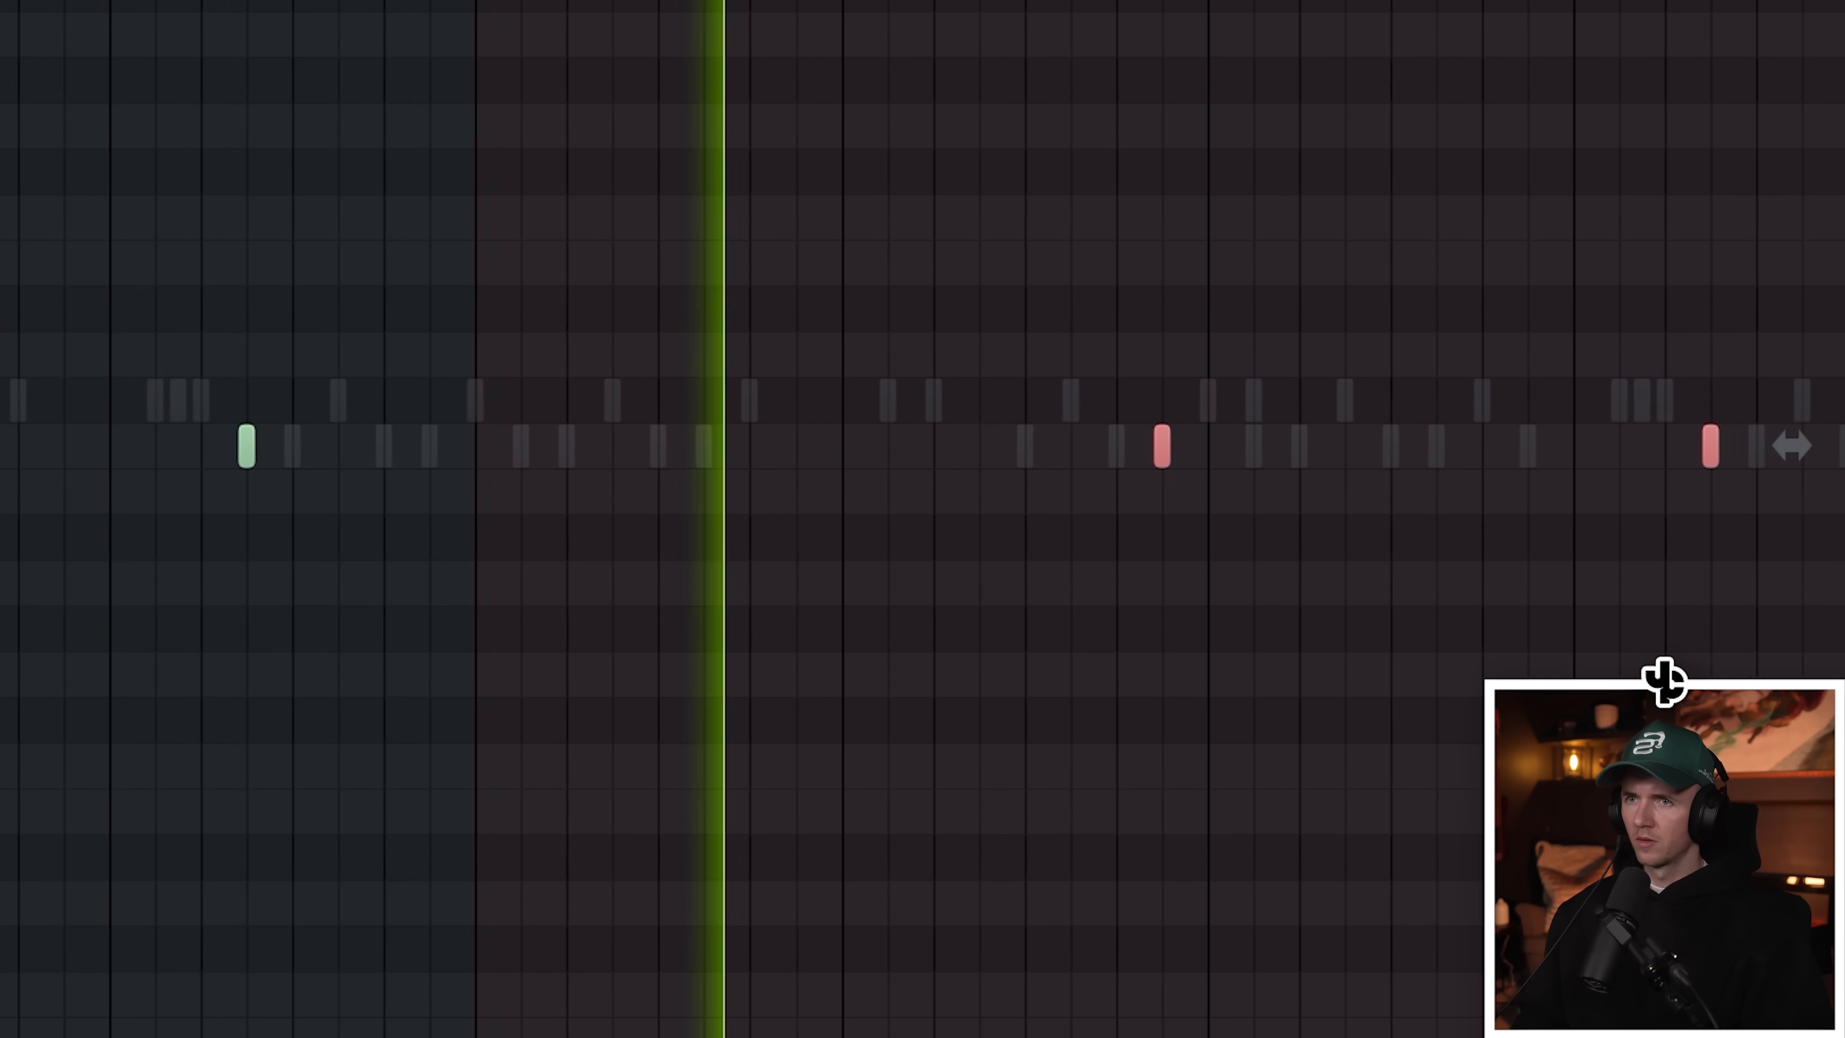